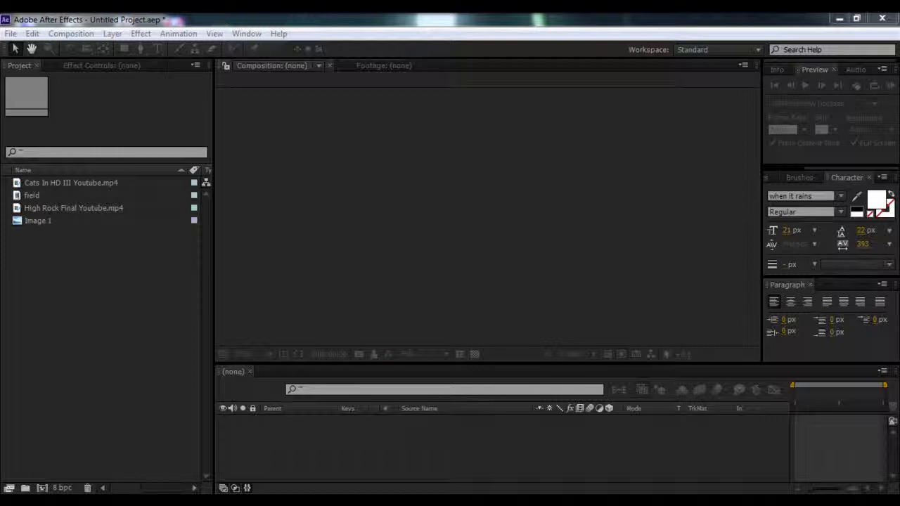
# - Play the sample videos Comp 2, Comp 1_1 and video select screen 13 from the folder, then close the folder
pyautogui.hotkey('alt', 'Tab')
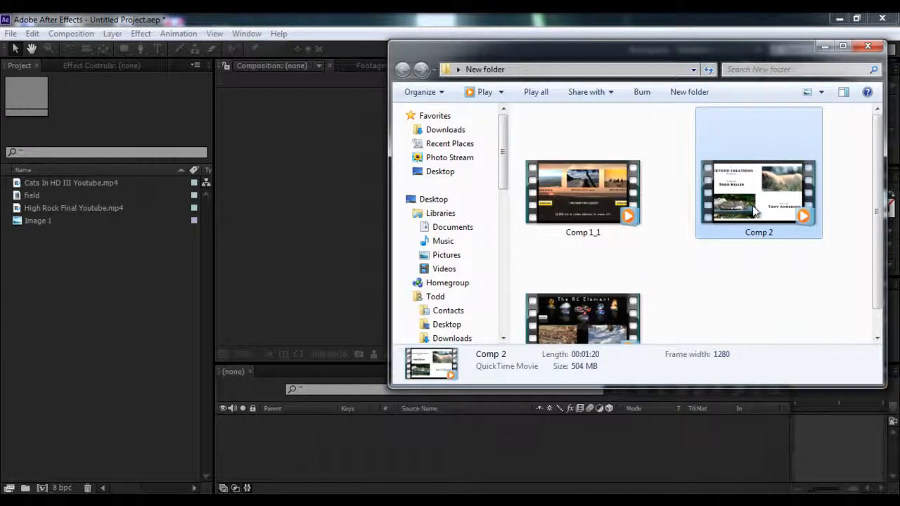
pyautogui.doubleClick(754, 211)
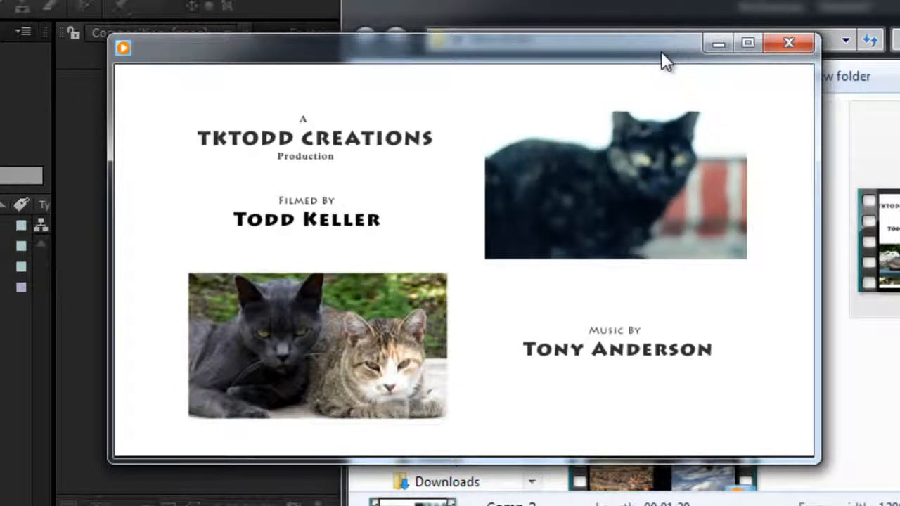
pyautogui.click(794, 43)
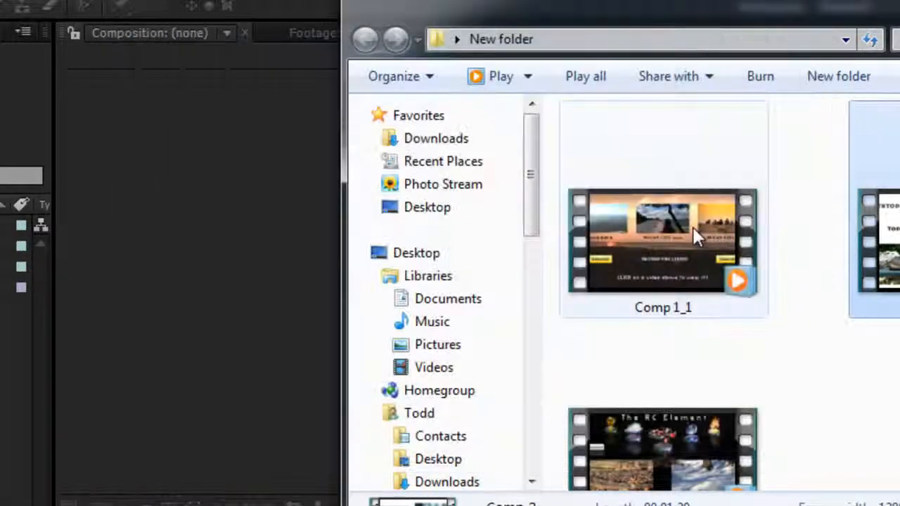
pyautogui.doubleClick(694, 237)
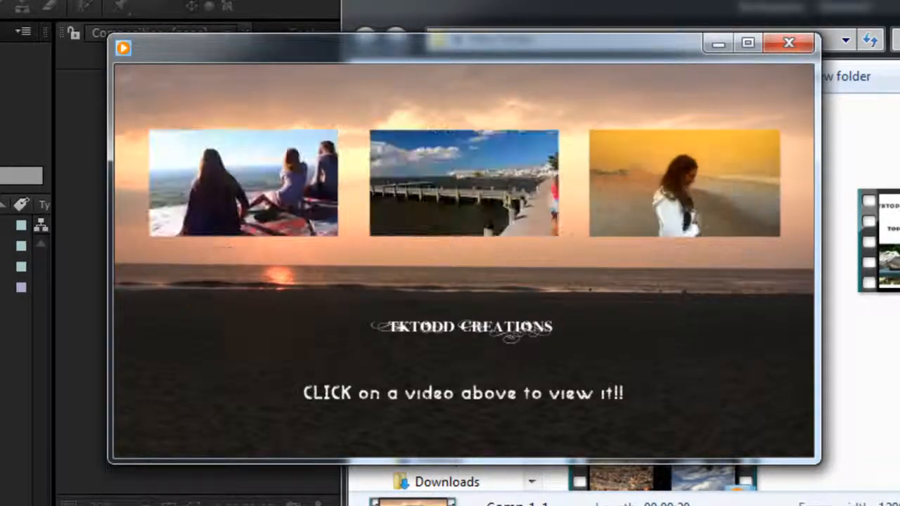
pyautogui.click(790, 44)
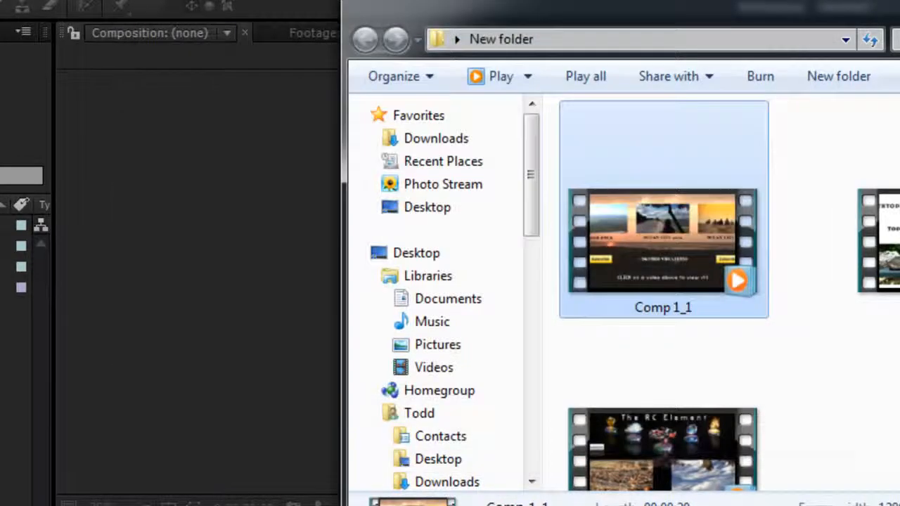
pyautogui.doubleClick(741, 452)
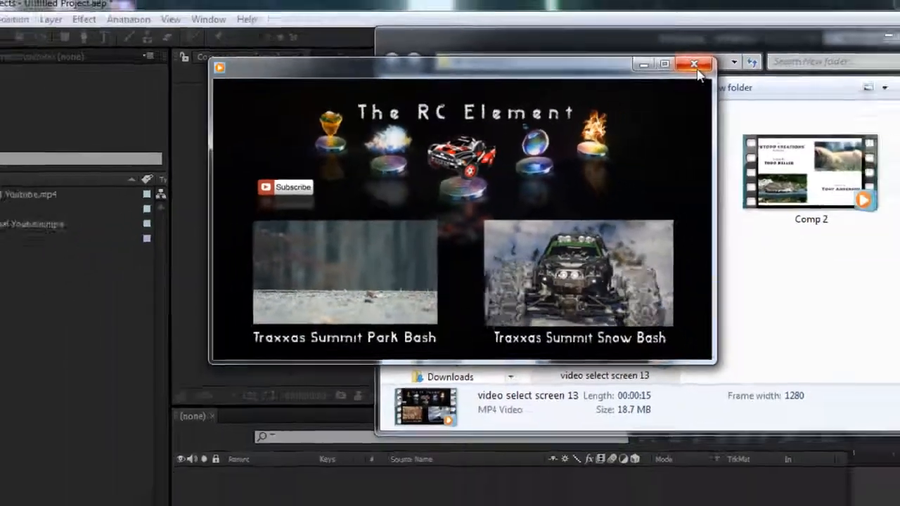
pyautogui.click(788, 43)
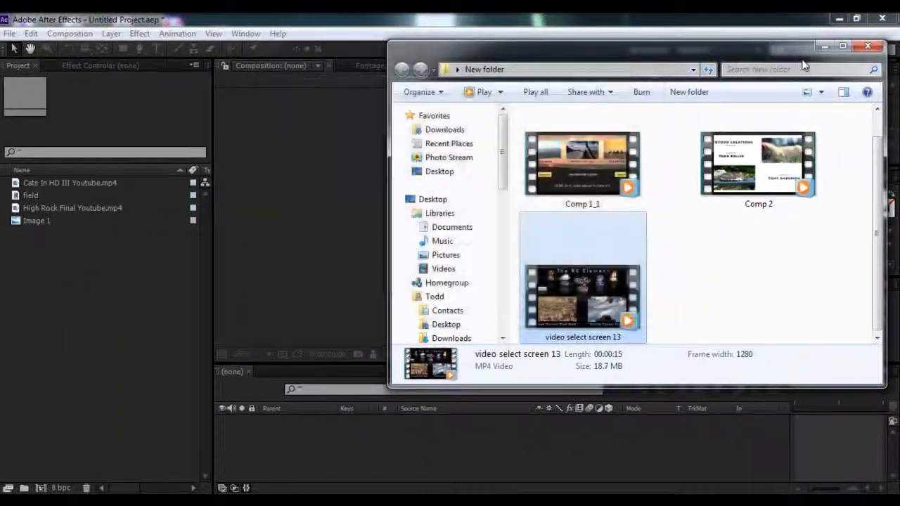
pyautogui.click(869, 47)
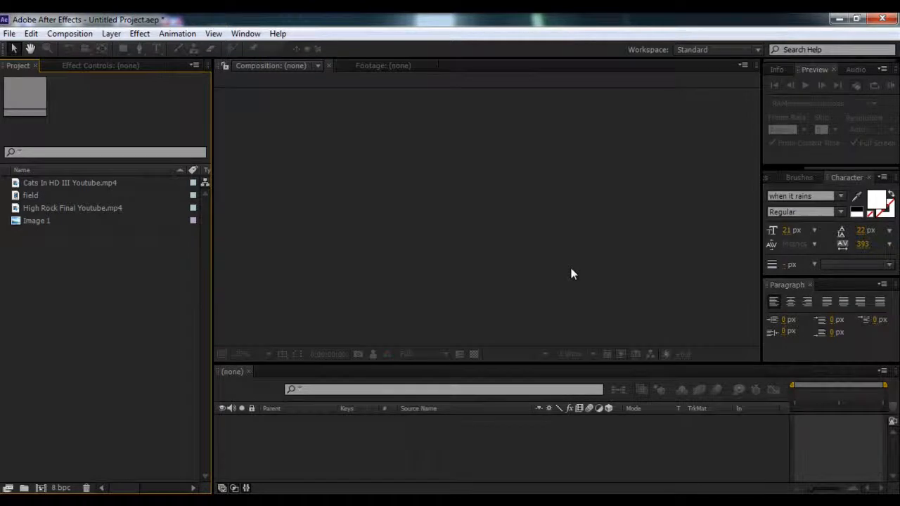
# - Create composition Comp 1 with the HDTV 1080 29.97 preset, 1920 x 1080 px, and a duration of 0;00;15;01
pyautogui.click(73, 34)
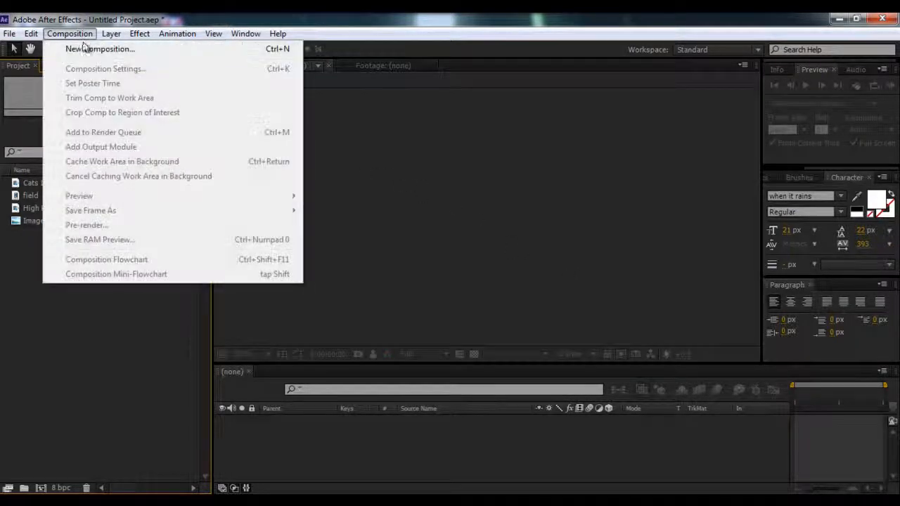
pyautogui.click(88, 49)
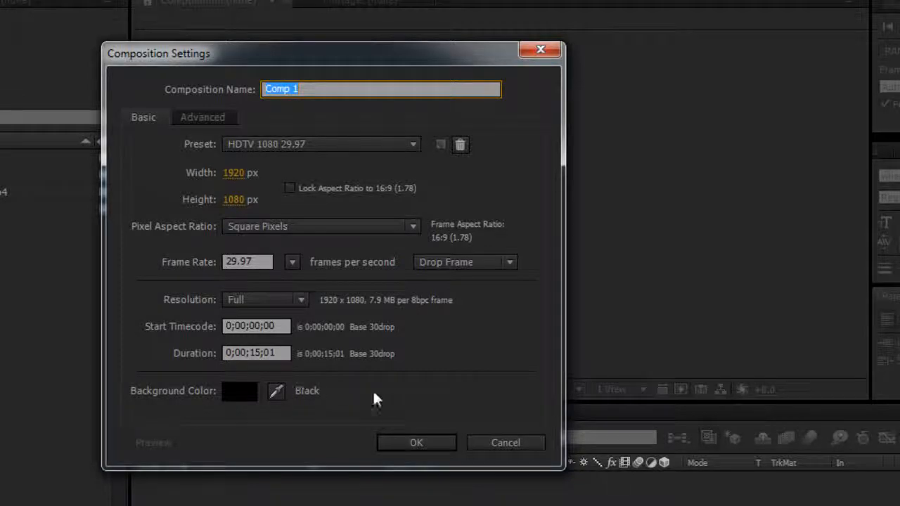
pyautogui.moveTo(247, 354); pyautogui.dragTo(294, 358)
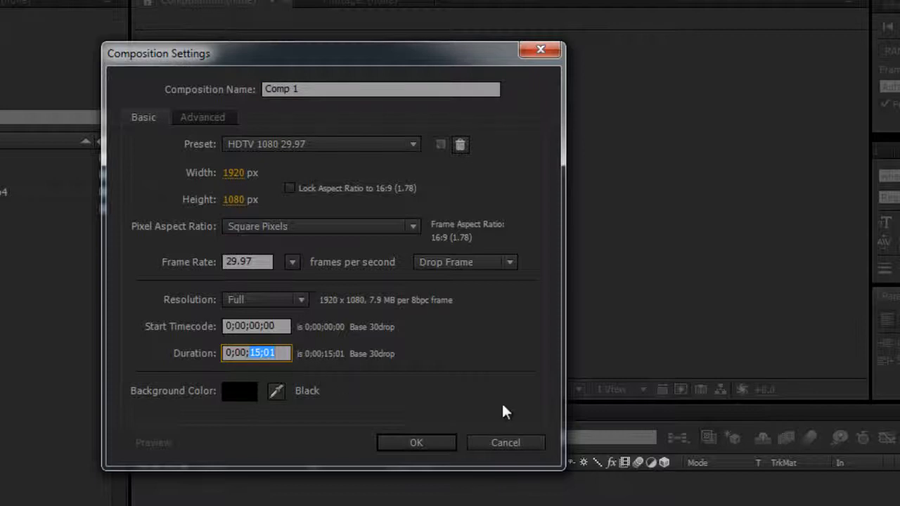
pyautogui.click(419, 441)
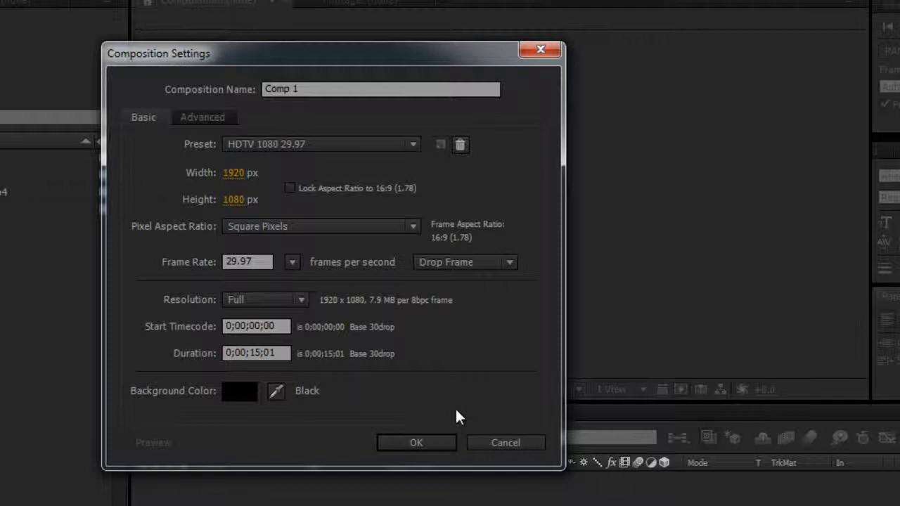
pyautogui.click(430, 441)
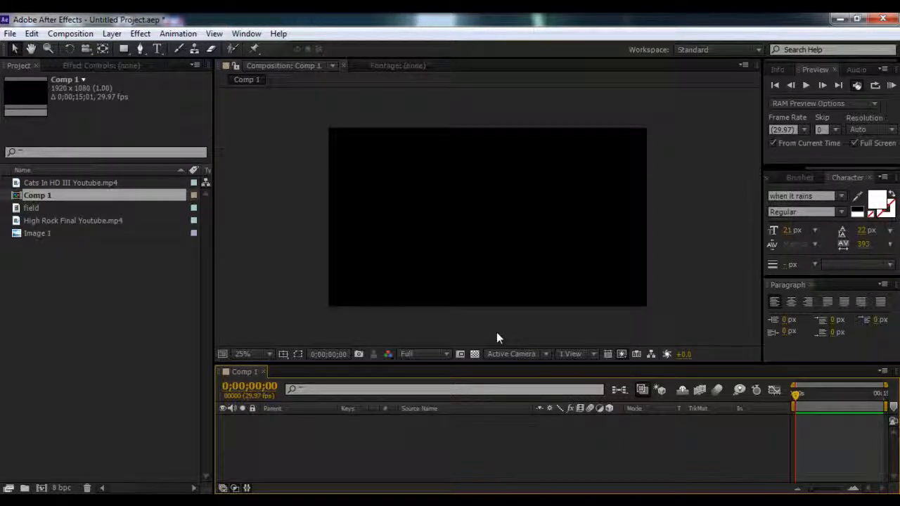
# - Add a white solid layer of 1920 x 1080 px as the composition's background
pyautogui.click(114, 34)
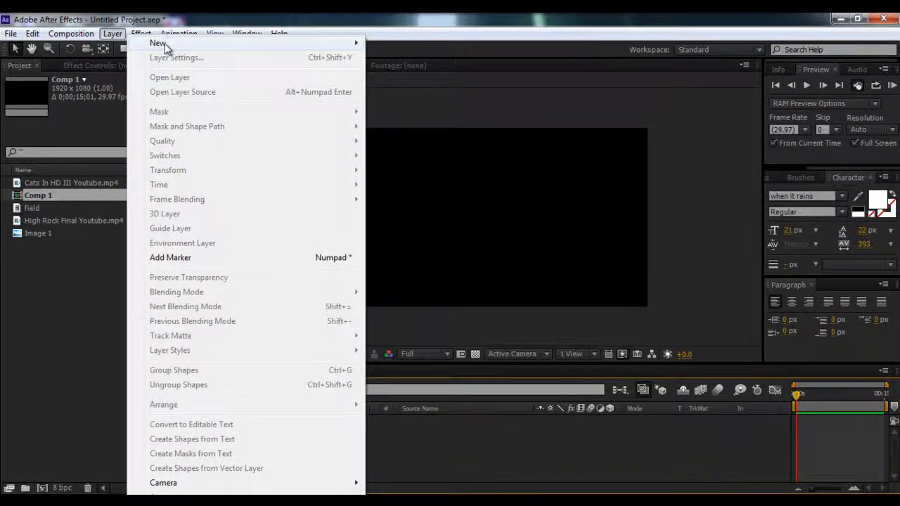
pyautogui.moveTo(175, 46)
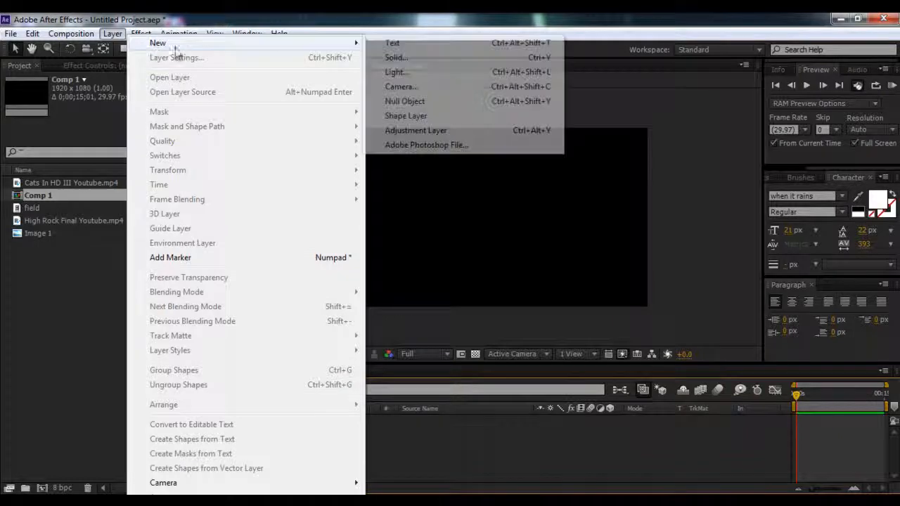
pyautogui.click(415, 60)
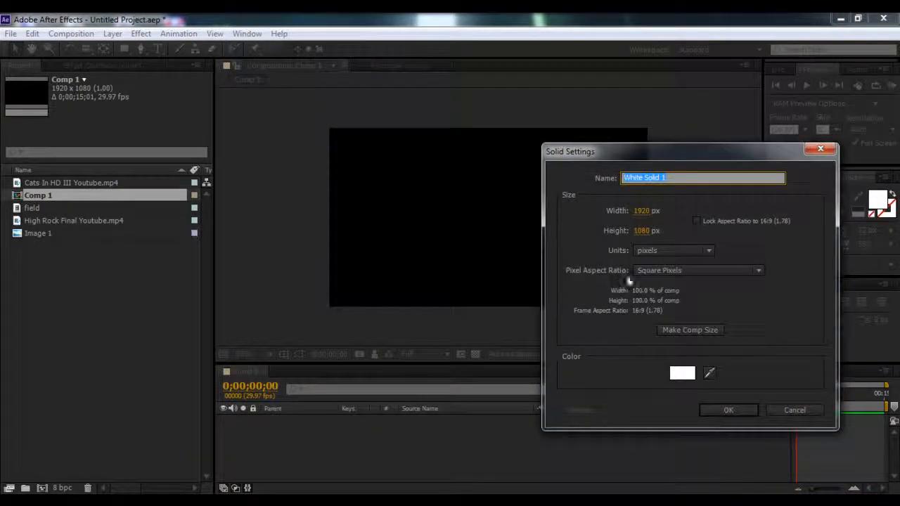
pyautogui.click(688, 377)
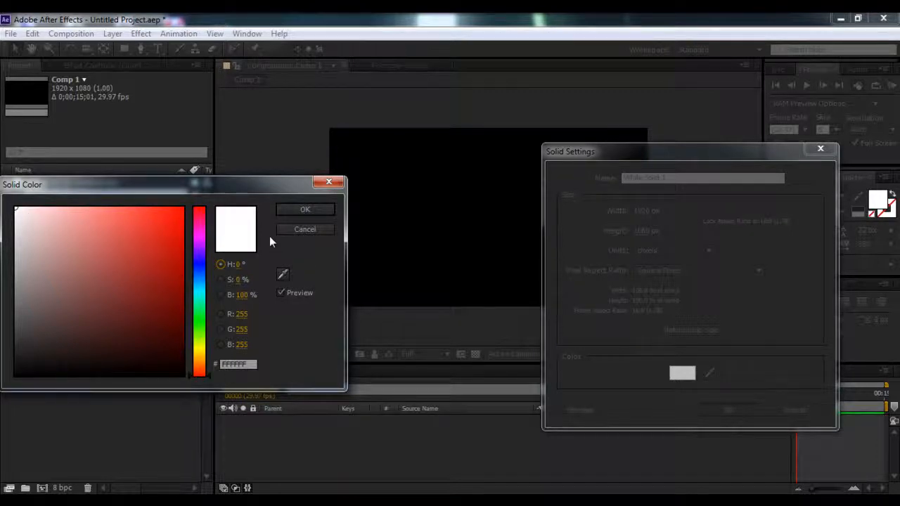
pyautogui.click(297, 210)
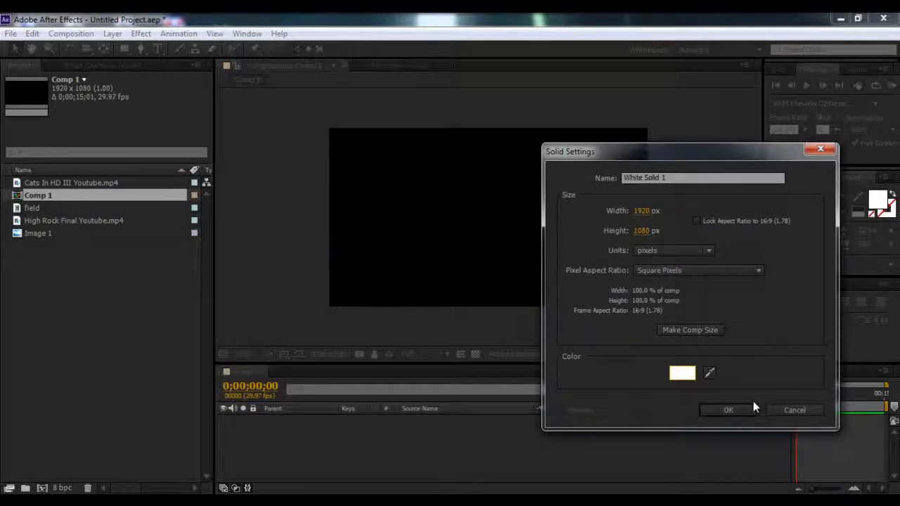
pyautogui.click(728, 410)
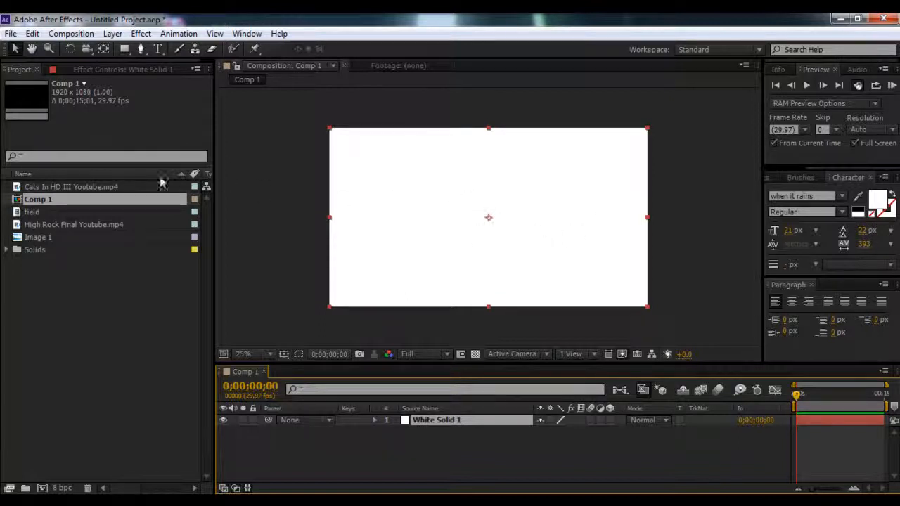
# - Place the Cats In HD III Youtube.mp4 footage in the composition above the white solid
pyautogui.click(51, 187)
pyautogui.click(77, 225)
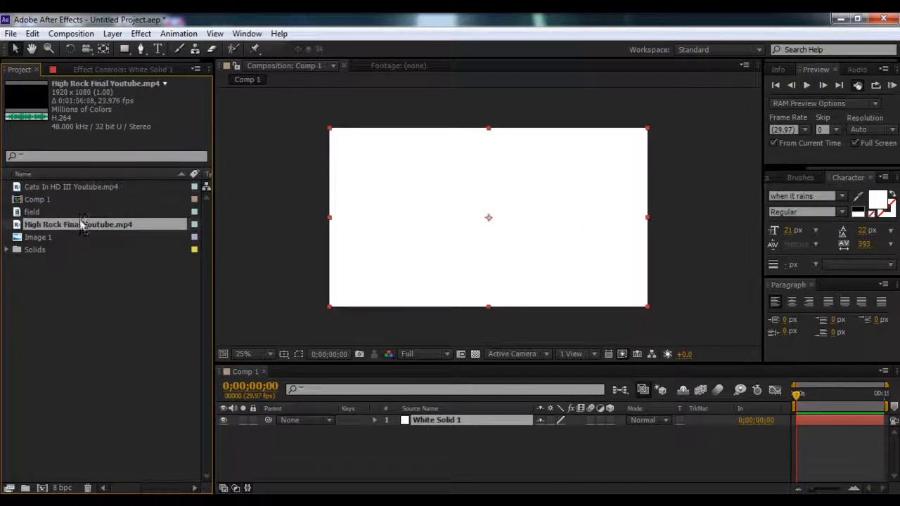
pyautogui.click(74, 187)
pyautogui.moveTo(67, 186); pyautogui.dragTo(416, 217)
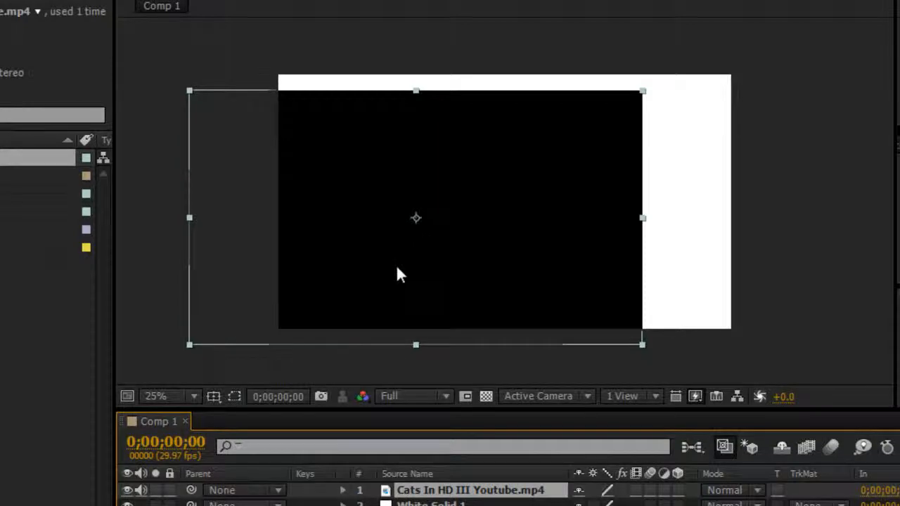
# - Scale the cat video layer to 37% and position it in the upper-left area of the white background
pyautogui.rightClick(353, 225)
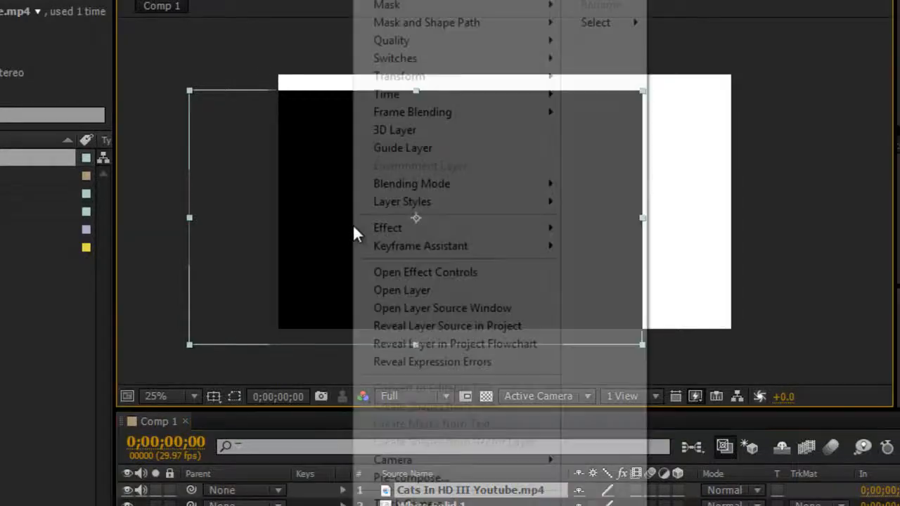
pyautogui.moveTo(463, 78)
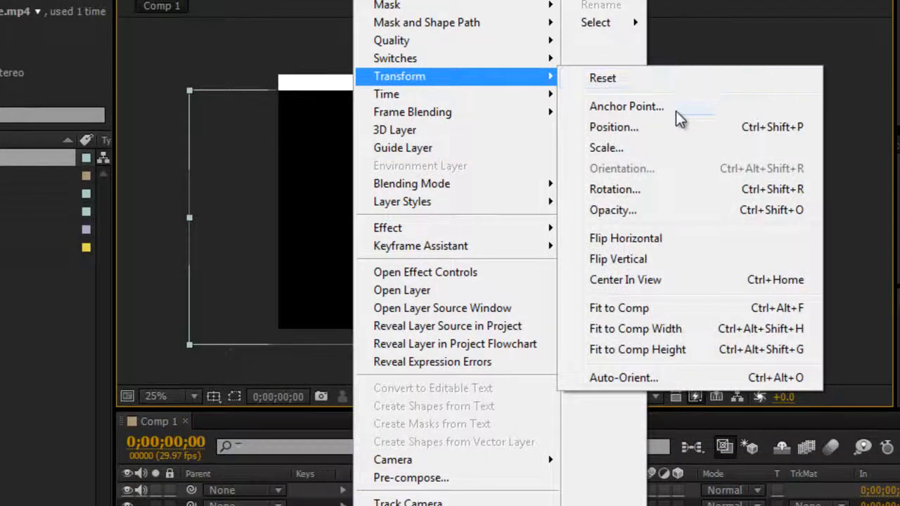
pyautogui.click(659, 152)
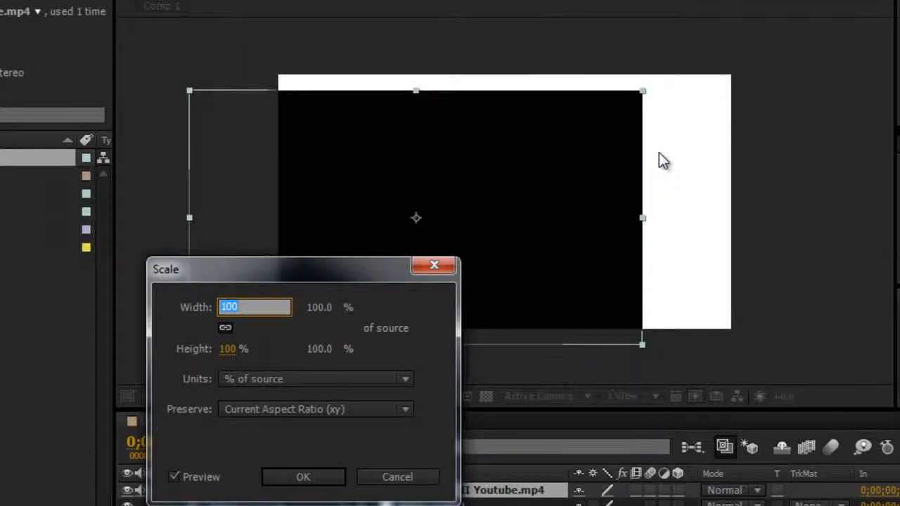
pyautogui.write('37')
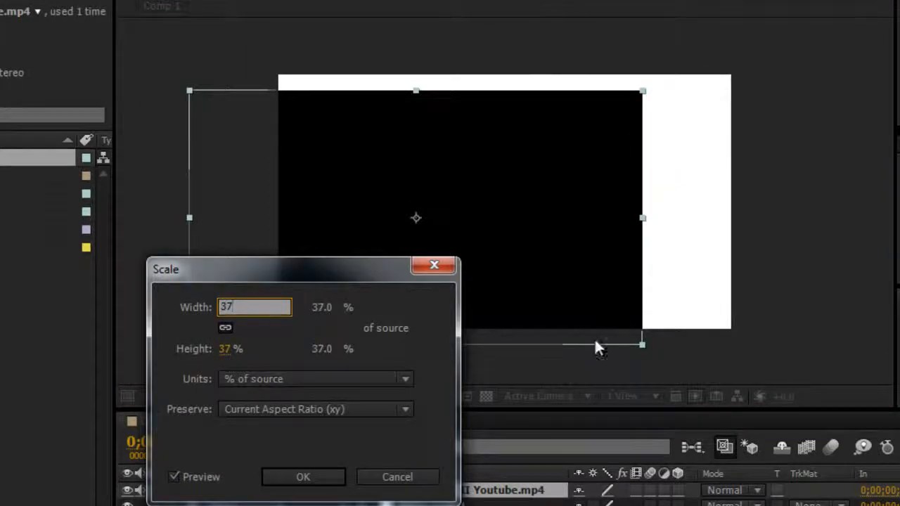
pyautogui.click(312, 478)
pyautogui.moveTo(453, 256); pyautogui.dragTo(433, 203)
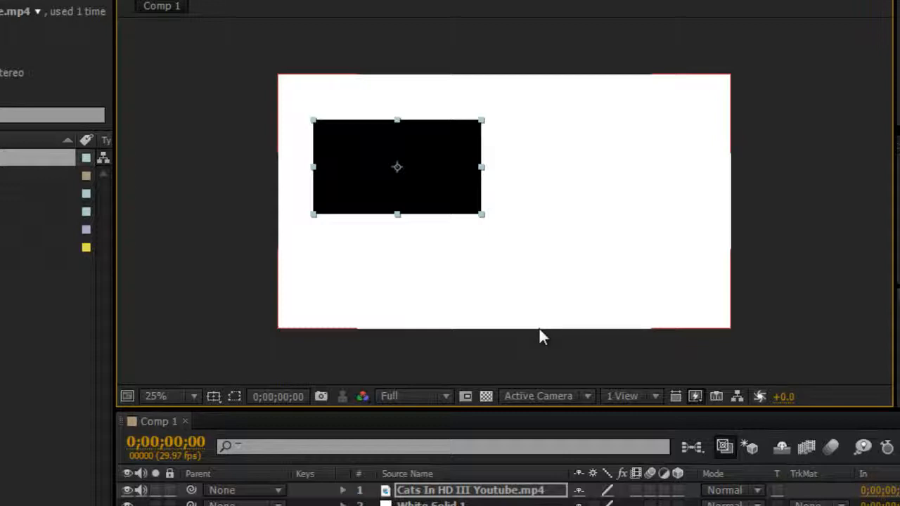
# - Set the cat video layer's In point to 0:00:16:05 in its layer view, and close the layer and footage views
pyautogui.doubleClick(401, 176)
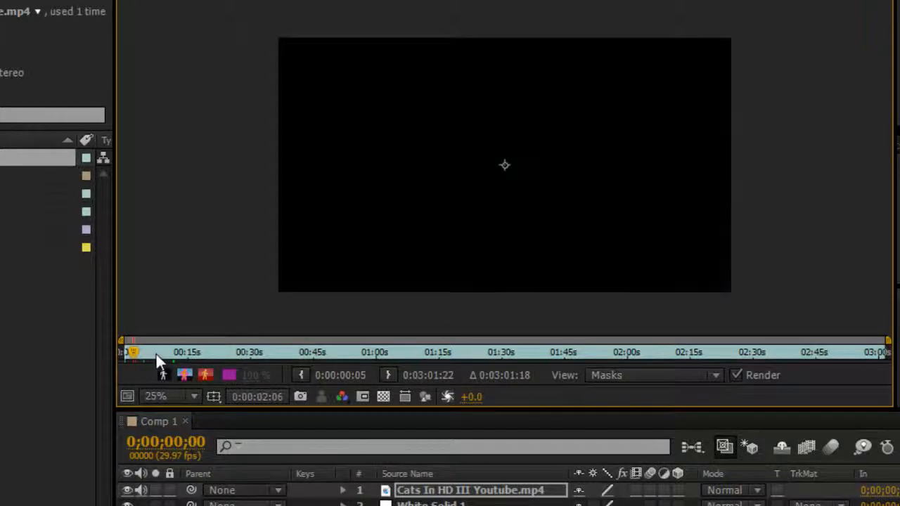
pyautogui.moveTo(155, 353); pyautogui.dragTo(191, 352)
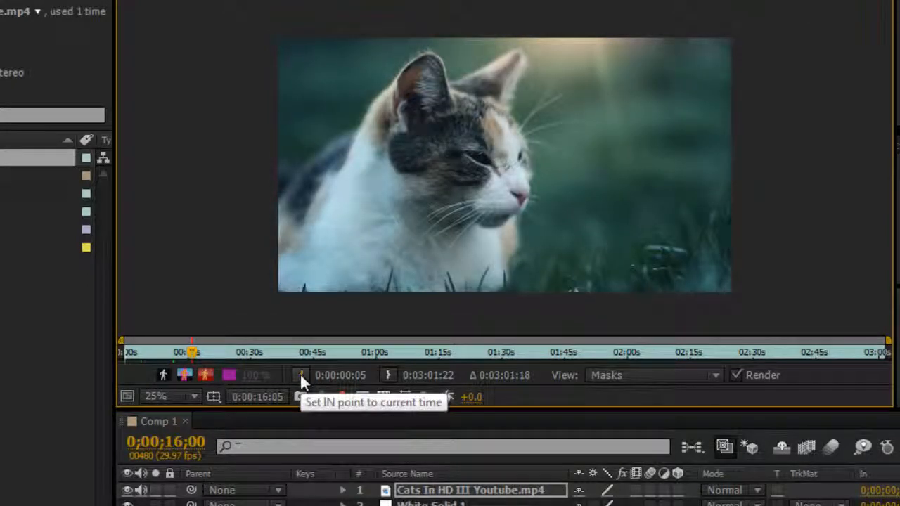
pyautogui.click(300, 374)
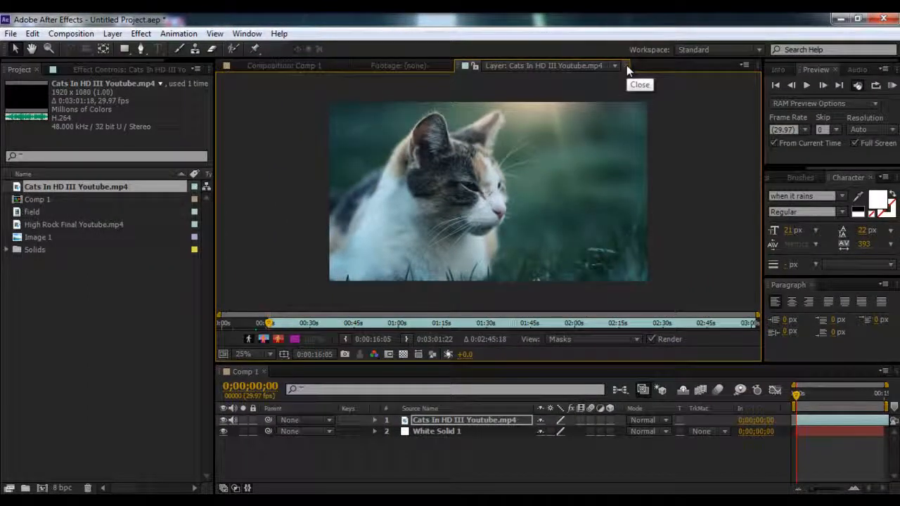
pyautogui.click(626, 66)
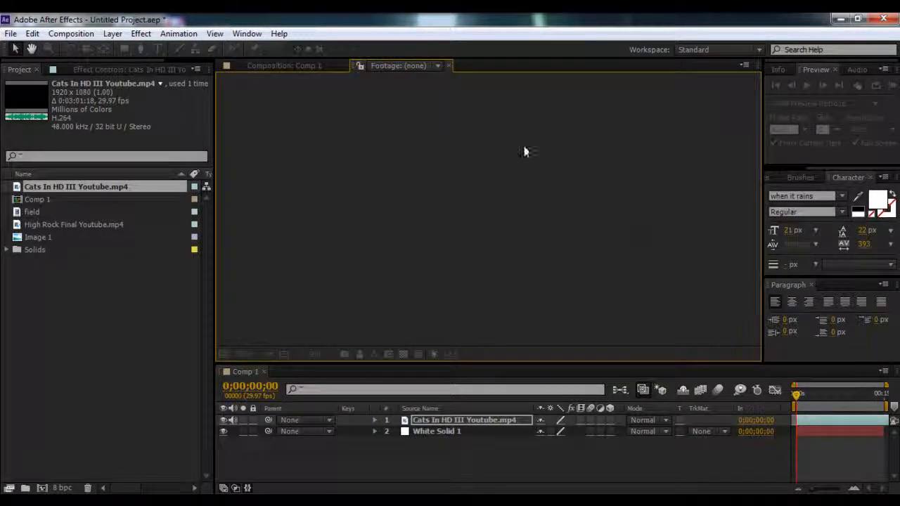
pyautogui.click(450, 66)
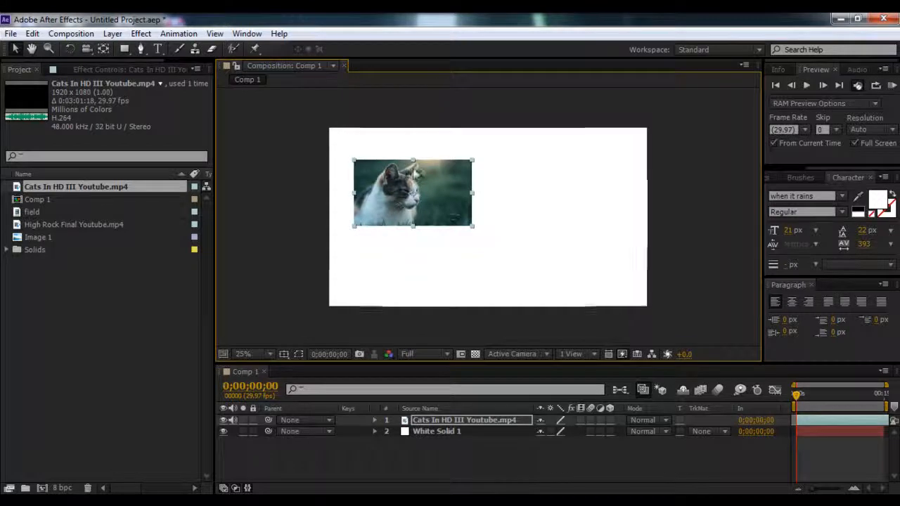
# - Deselect the cat video layer and scrub through the first frames of the composition to check the trimmed clip
pyautogui.click(683, 328)
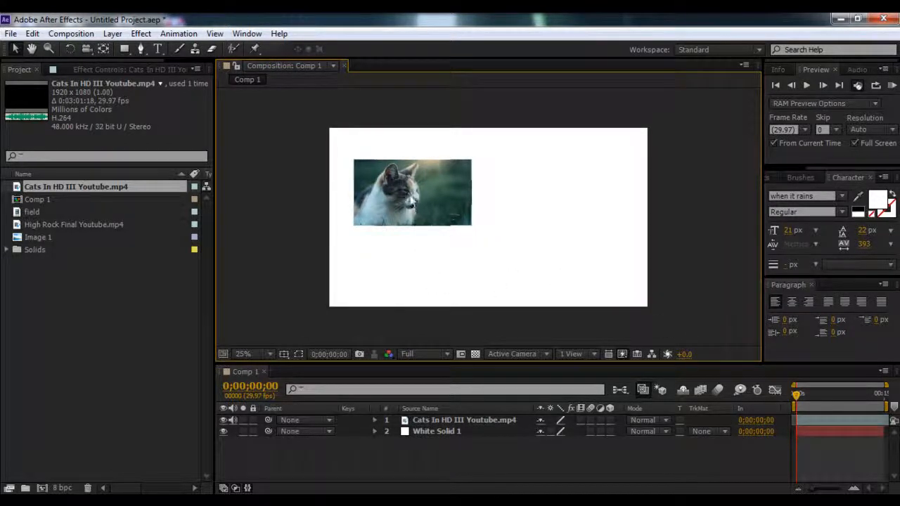
pyautogui.click(800, 395)
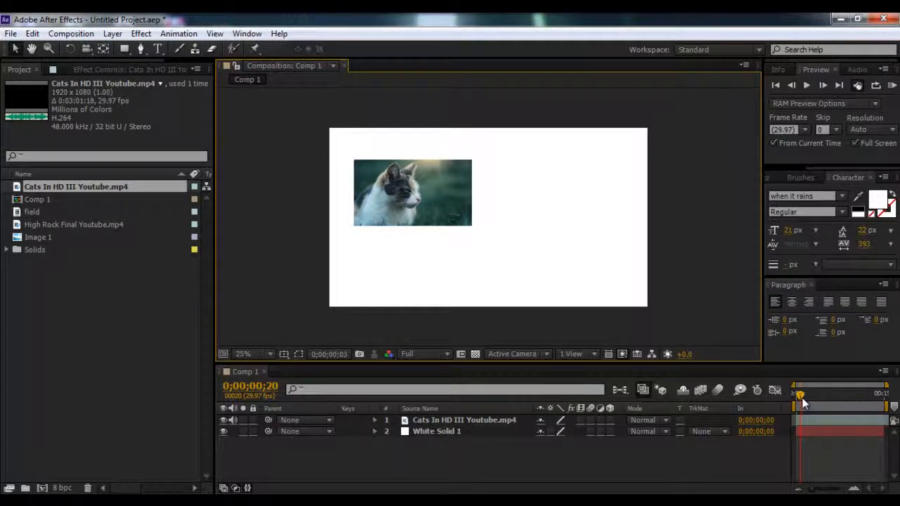
pyautogui.moveTo(802, 398)
pyautogui.mouseDown()
pyautogui.moveTo(828, 405)
pyautogui.moveTo(797, 404)
pyautogui.mouseUp()
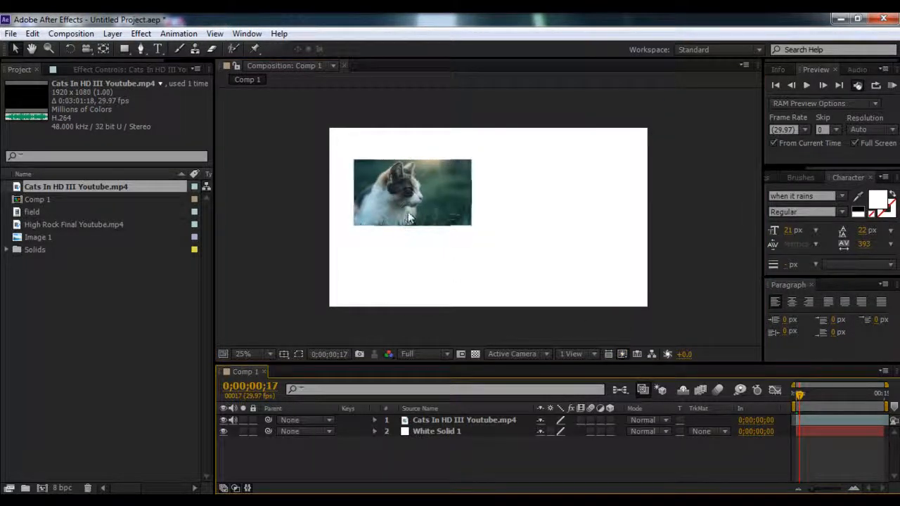
# - Add the High Rock Final Youtube.mp4 footage to the composition, scaled to 37% and placed in the lower-right area of the white background
pyautogui.click(44, 224)
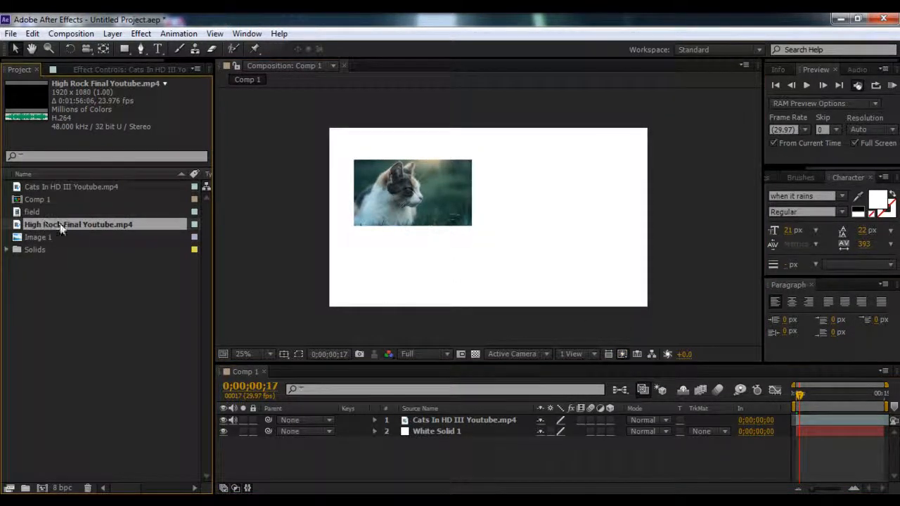
pyautogui.moveTo(47, 221); pyautogui.dragTo(499, 253)
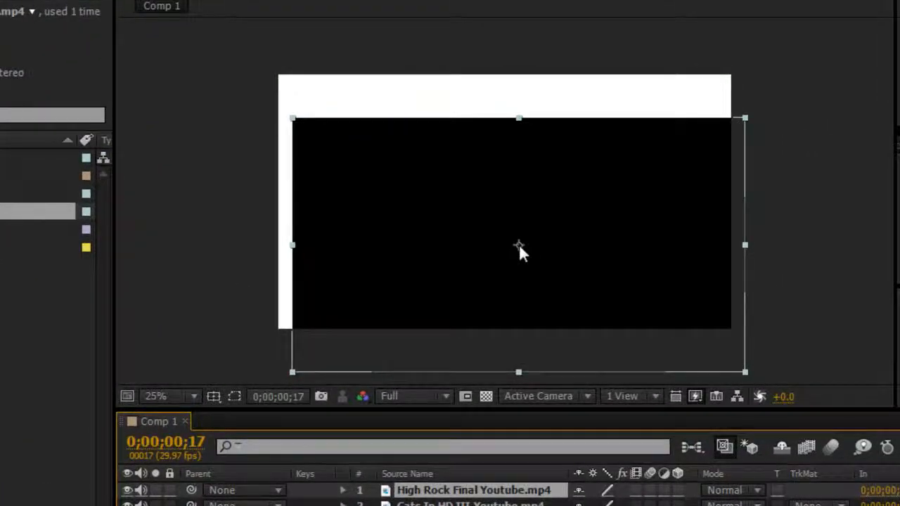
pyautogui.rightClick(564, 204)
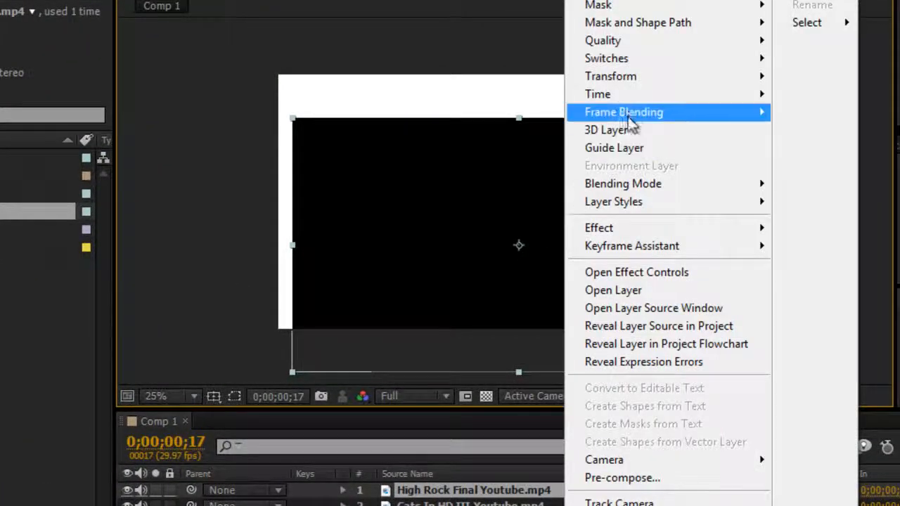
pyautogui.moveTo(642, 79)
pyautogui.click(814, 147)
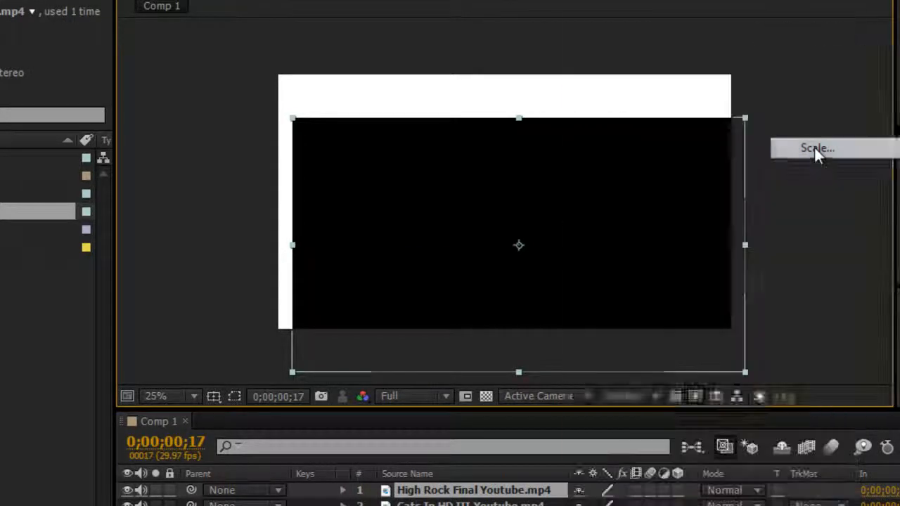
pyautogui.write('37')
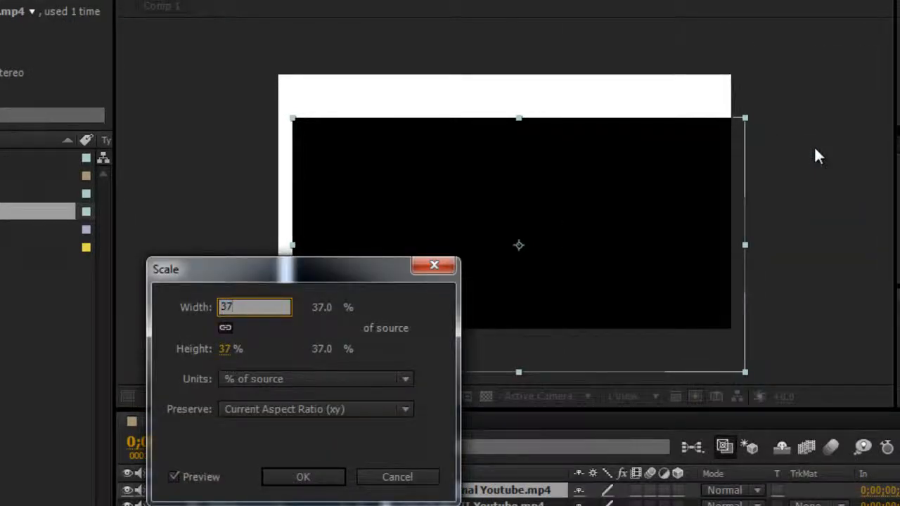
pyautogui.click(322, 478)
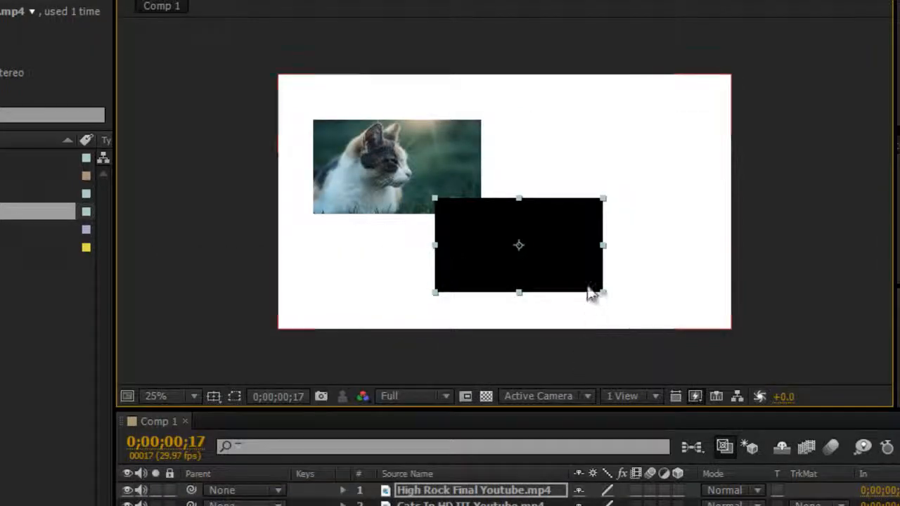
pyautogui.moveTo(564, 269); pyautogui.dragTo(652, 279)
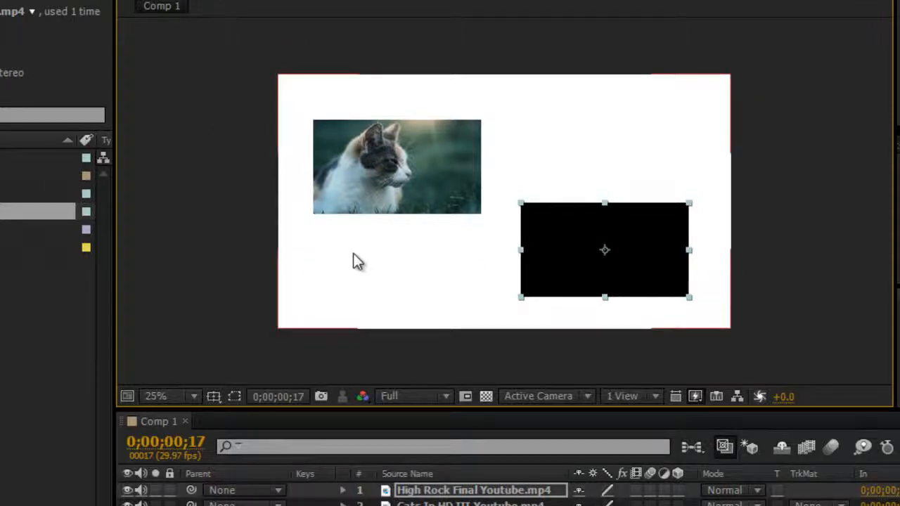
# - Set the High Rock layer's In point to 0:00:05:08 in its layer view, and close that view
pyautogui.doubleClick(611, 246)
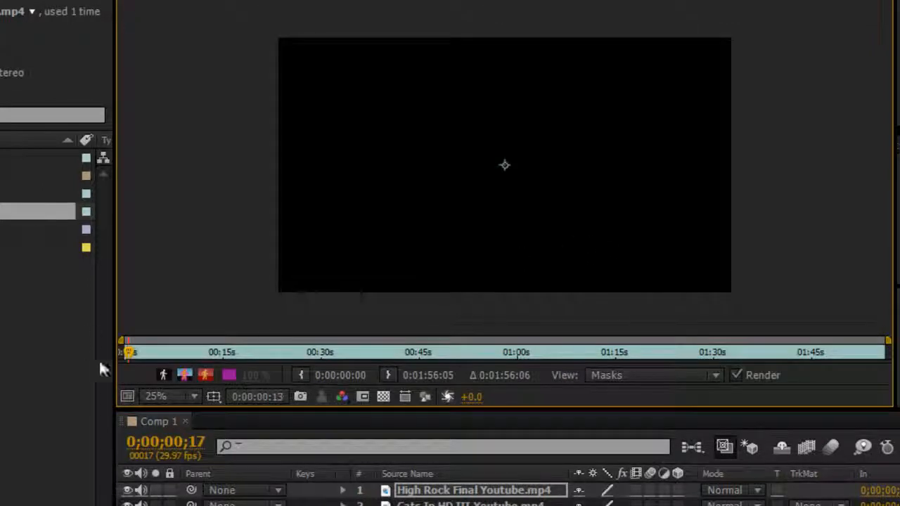
pyautogui.moveTo(130, 352); pyautogui.dragTo(161, 351)
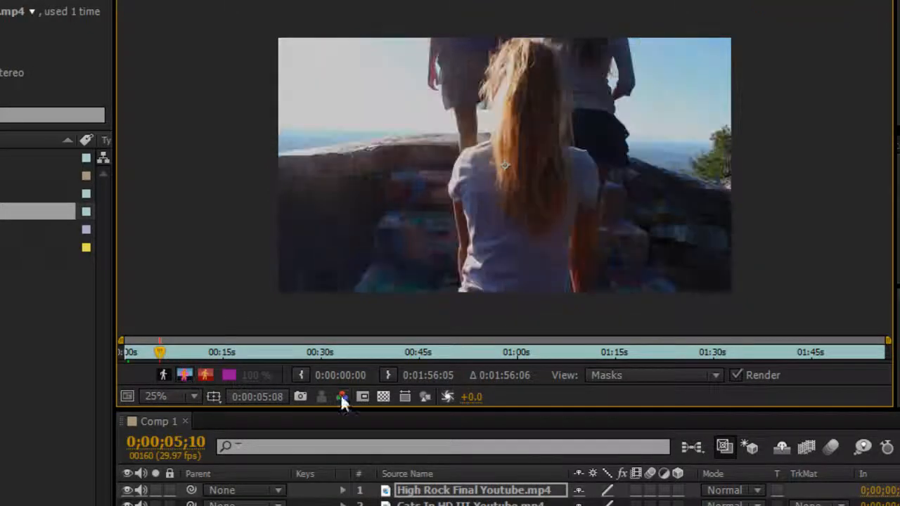
pyautogui.click(299, 377)
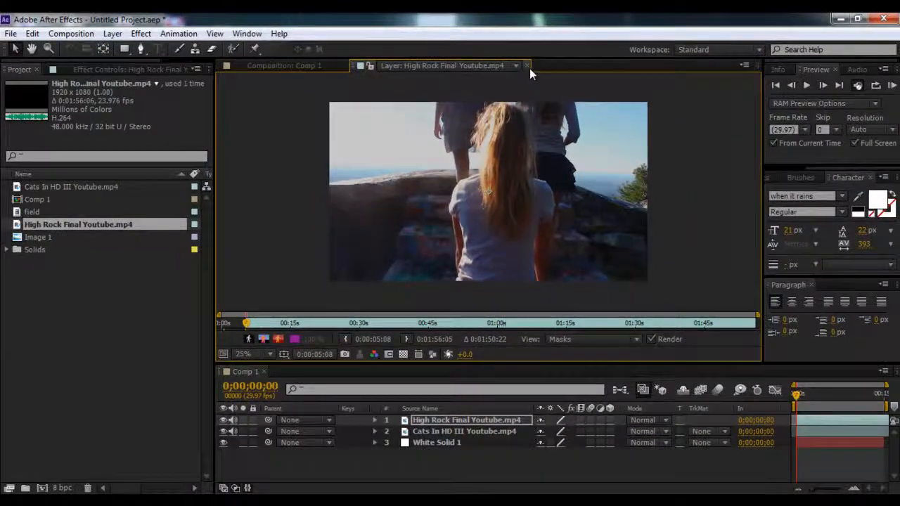
pyautogui.click(527, 67)
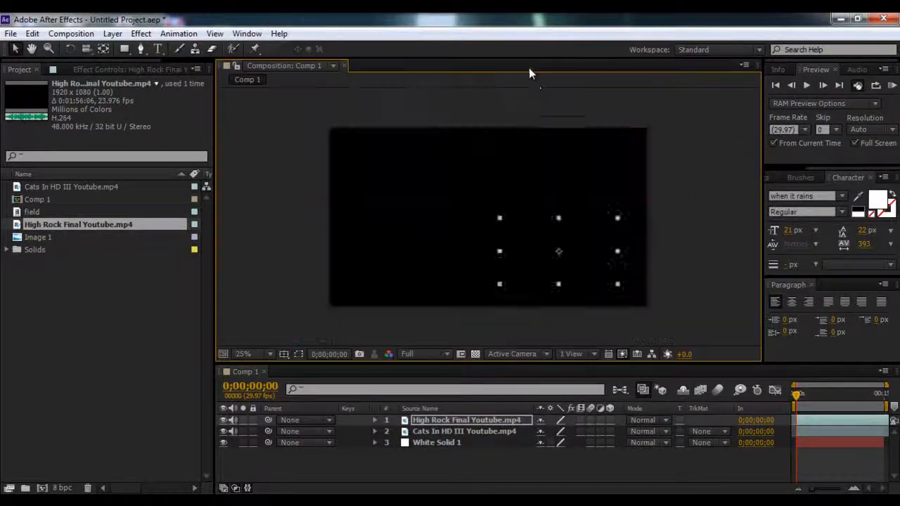
# - Line up the High Rock clip directly below the cat clip, nudging the cat clip higher on the white background
pyautogui.moveTo(571, 271); pyautogui.dragTo(423, 290)
pyautogui.moveTo(414, 214); pyautogui.dragTo(411, 201)
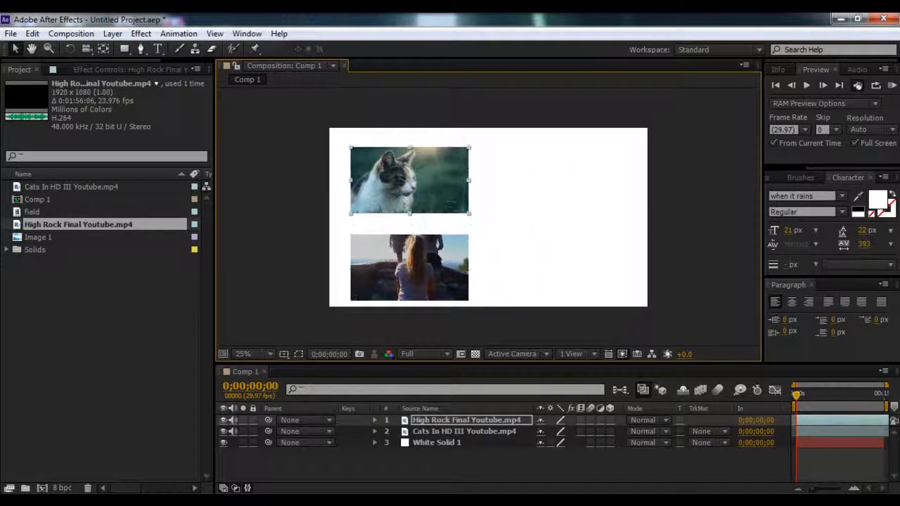
pyautogui.moveTo(416, 268); pyautogui.dragTo(415, 261)
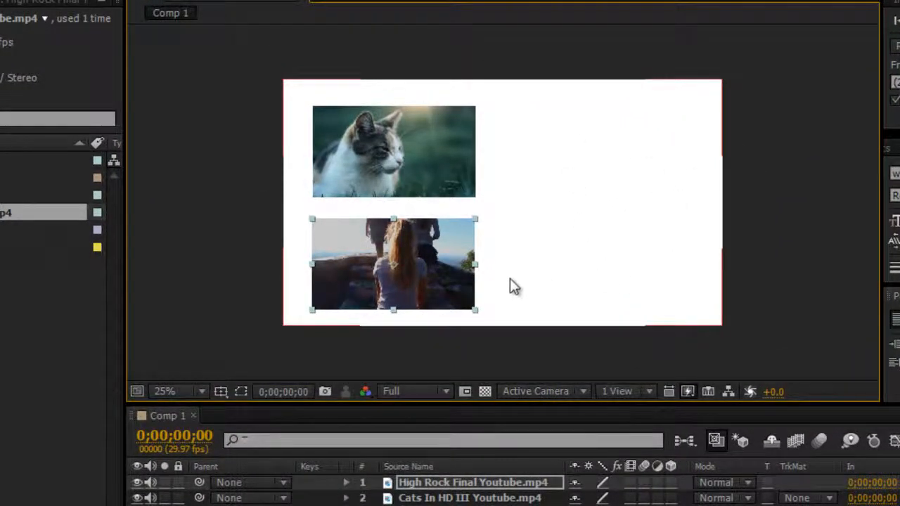
# - Move the High Rock clip across to the lower-right area, diagonally opposite the cat clip
pyautogui.moveTo(424, 277); pyautogui.dragTo(622, 271)
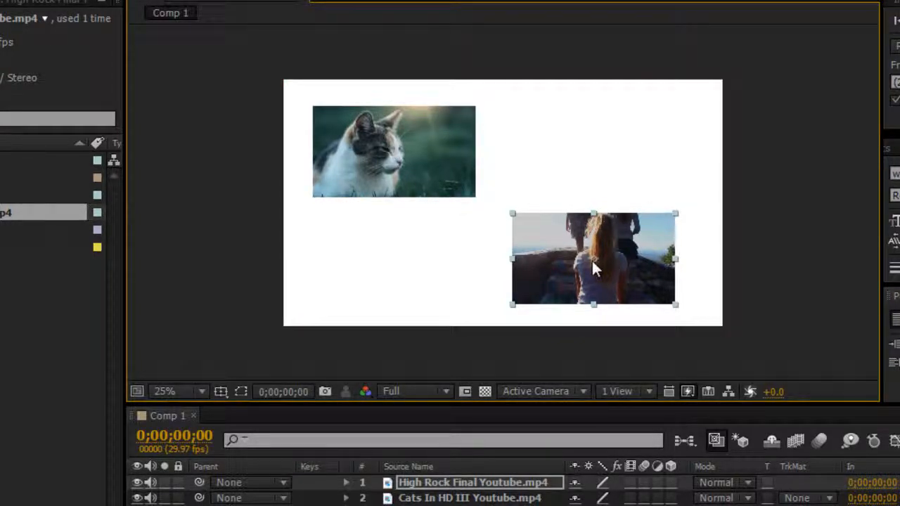
pyautogui.moveTo(591, 258); pyautogui.dragTo(594, 264)
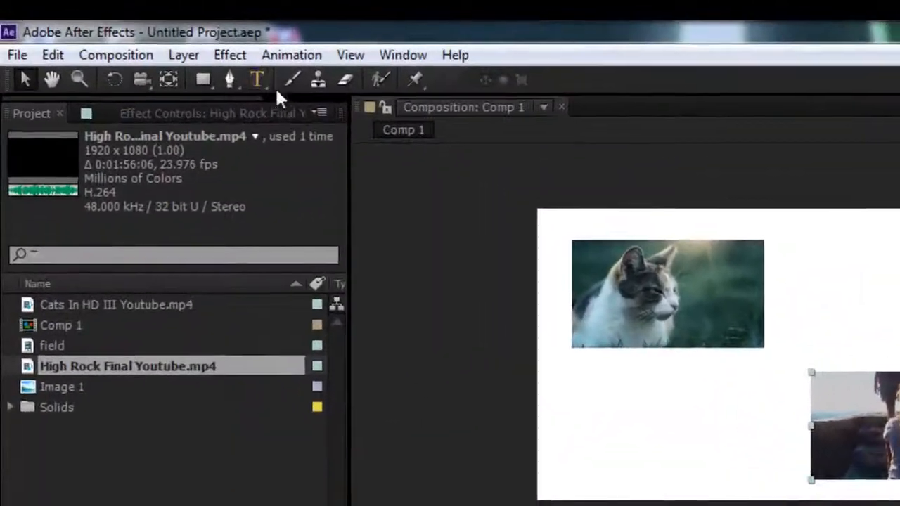
# - Start a text layer in the empty area below the cat clip and set the text color to black, 000000
pyautogui.click(264, 79)
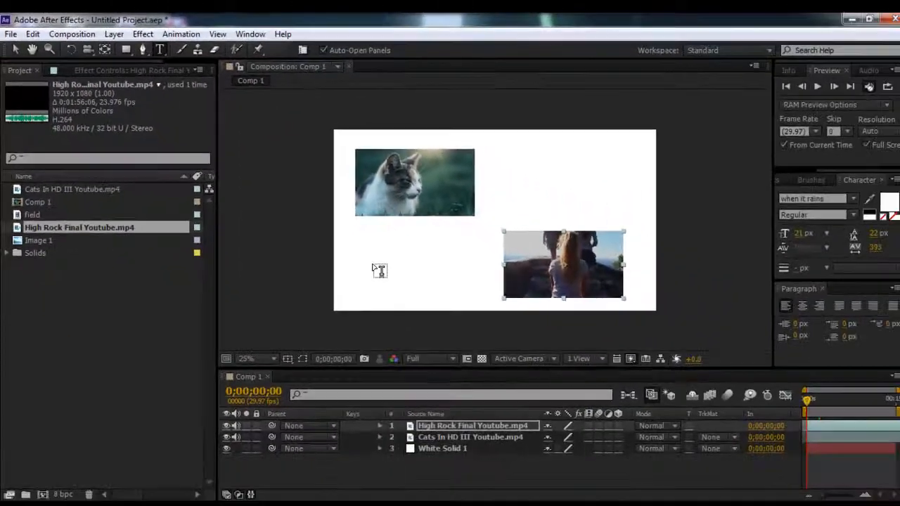
pyautogui.click(372, 265)
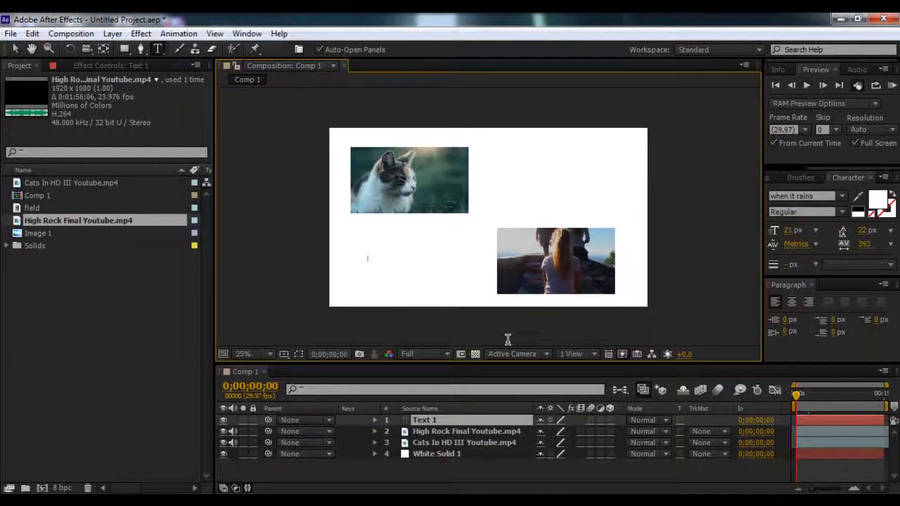
pyautogui.click(877, 202)
pyautogui.moveTo(158, 272); pyautogui.dragTo(251, 436)
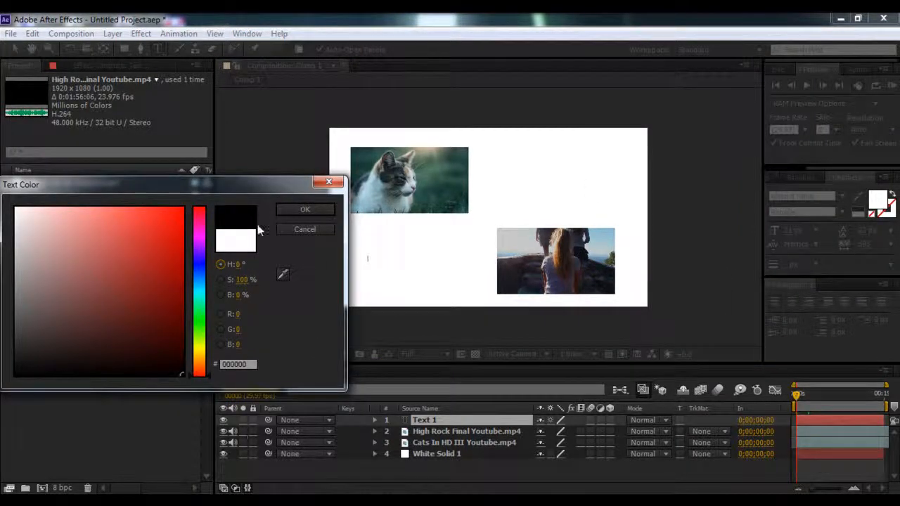
pyautogui.click(291, 208)
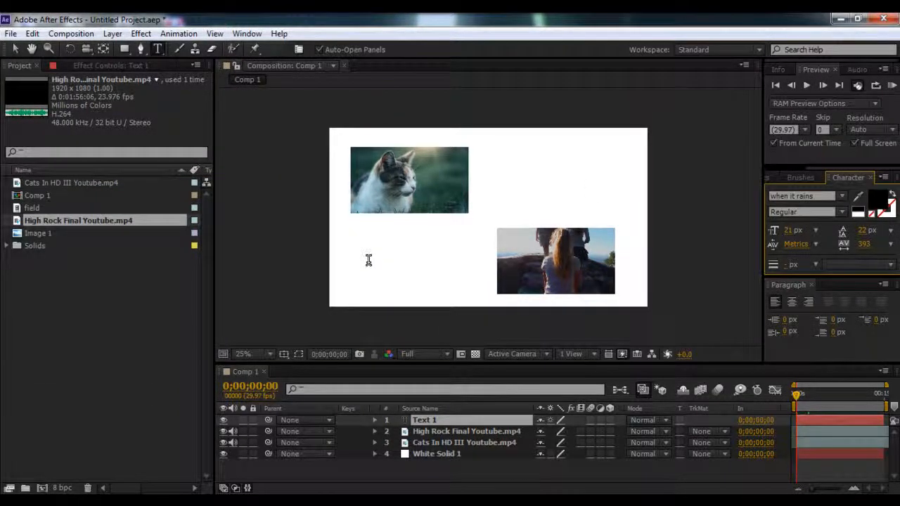
# - Enter "tktodd creations" as the content of the new text layer and finish editing it
pyautogui.write('I')
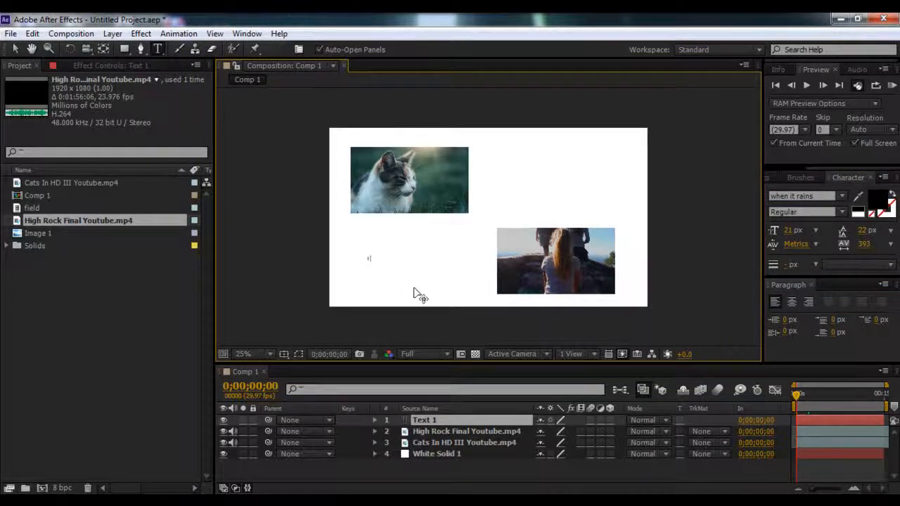
pyautogui.write(' went')
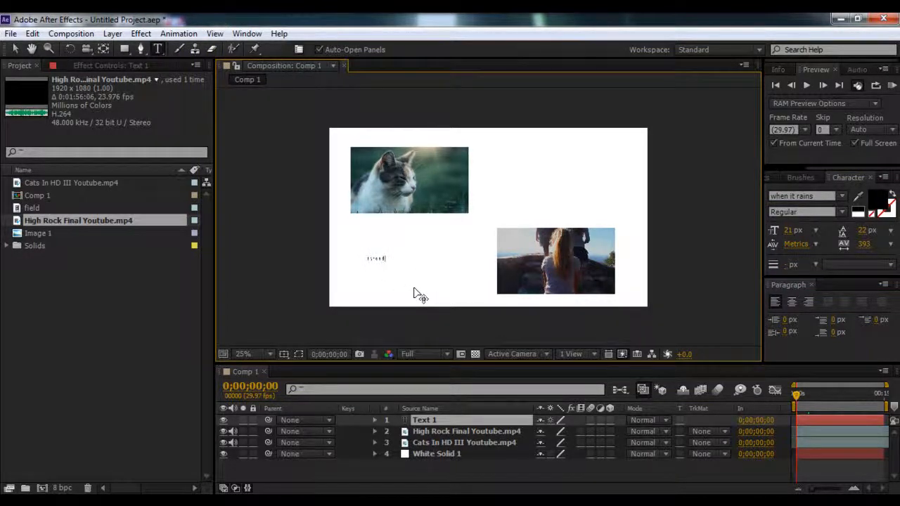
pyautogui.write('e ')
pyautogui.write('ha')
pyautogui.click(15, 48)
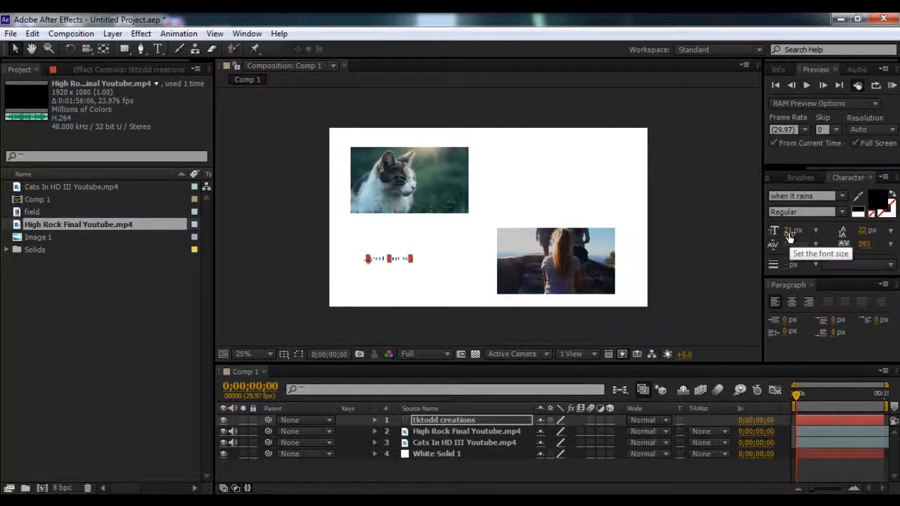
# - Set the tktodd creations text to 59 px in the "when it rains" font and center it below the cat clip
pyautogui.moveTo(789, 232); pyautogui.dragTo(819, 230)
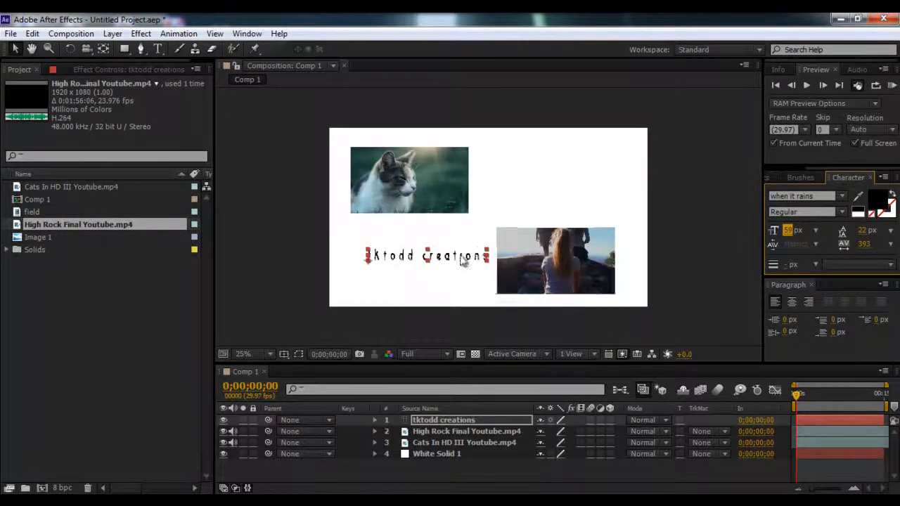
pyautogui.moveTo(456, 257); pyautogui.dragTo(444, 259)
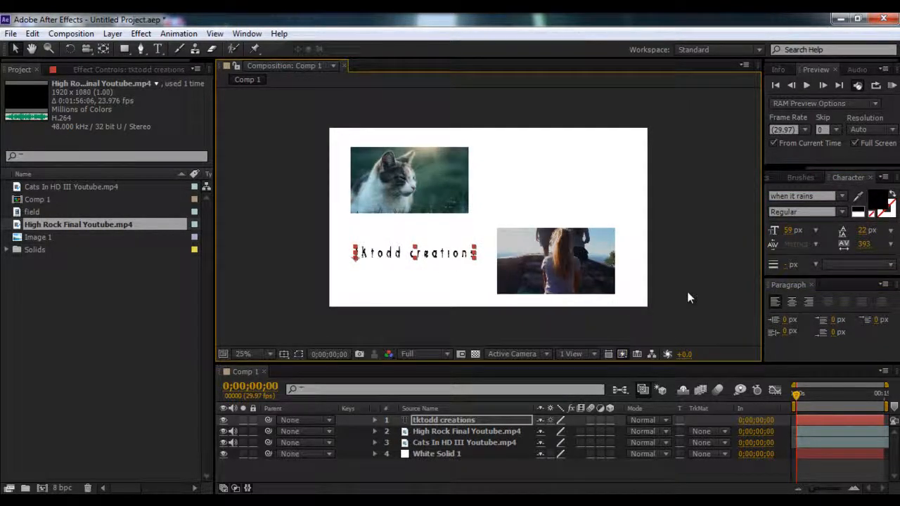
pyautogui.click(841, 198)
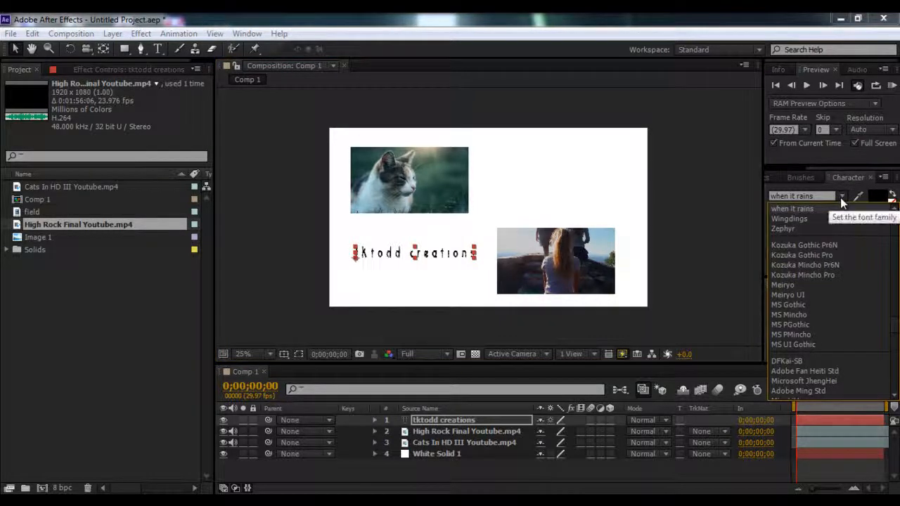
pyautogui.click(804, 209)
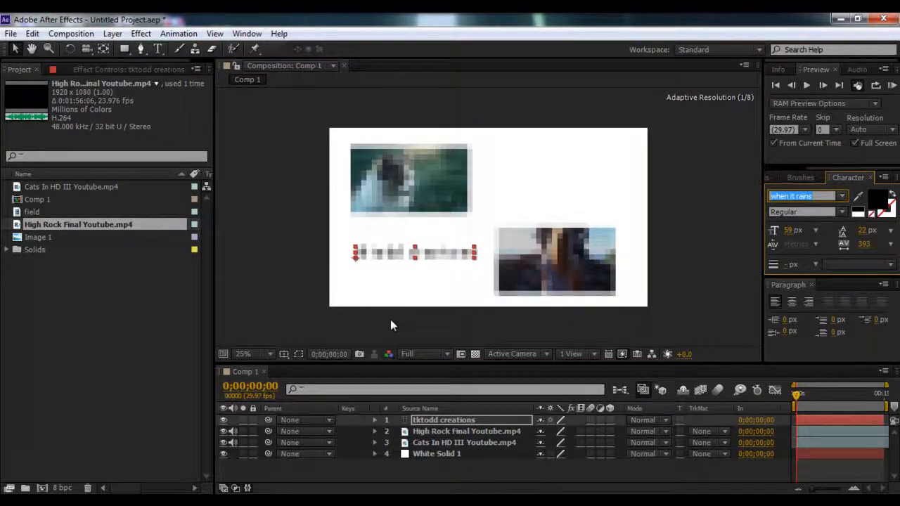
# - Move the tktodd creations text to the upper-right area of the white background, above the High Rock clip
pyautogui.click(404, 259)
pyautogui.moveTo(404, 259); pyautogui.dragTo(398, 261)
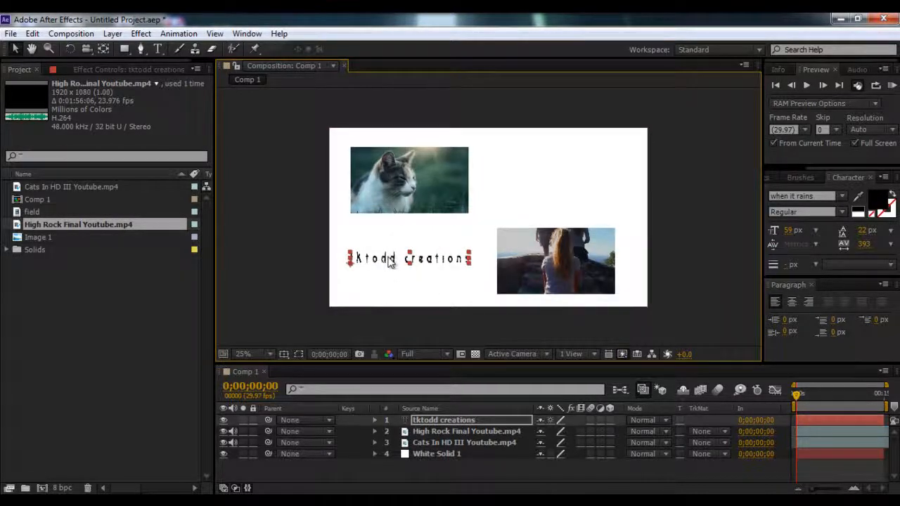
pyautogui.moveTo(390, 261); pyautogui.dragTo(546, 175)
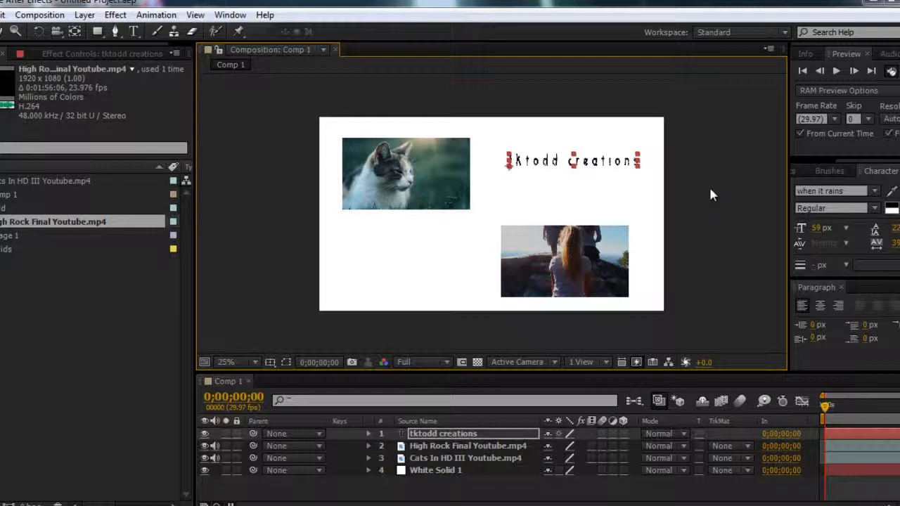
# - Add a "Music By" text layer in the lower-left area and position it just below the cat clip
pyautogui.click(401, 251)
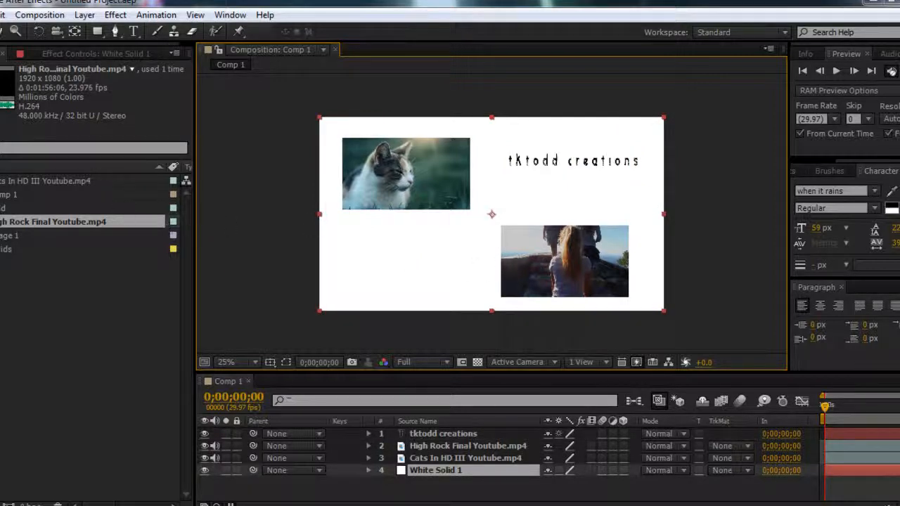
pyautogui.click(134, 31)
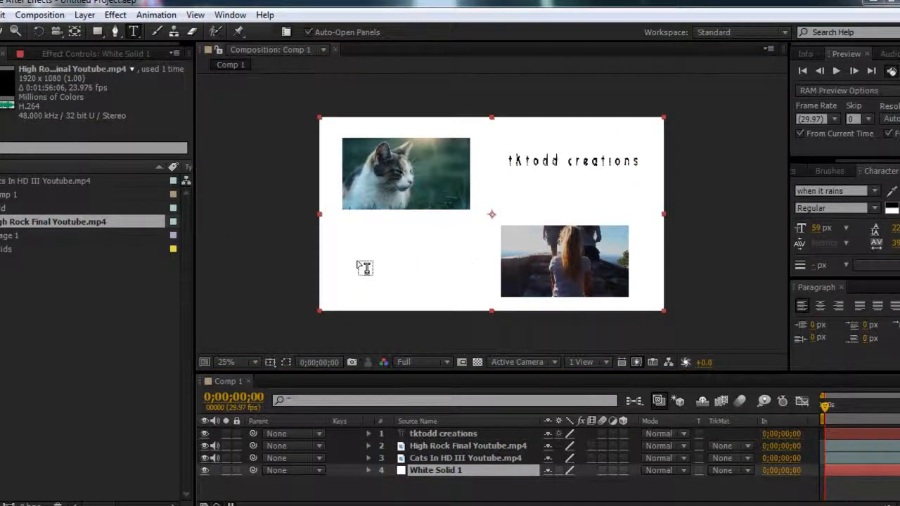
pyautogui.click(357, 258)
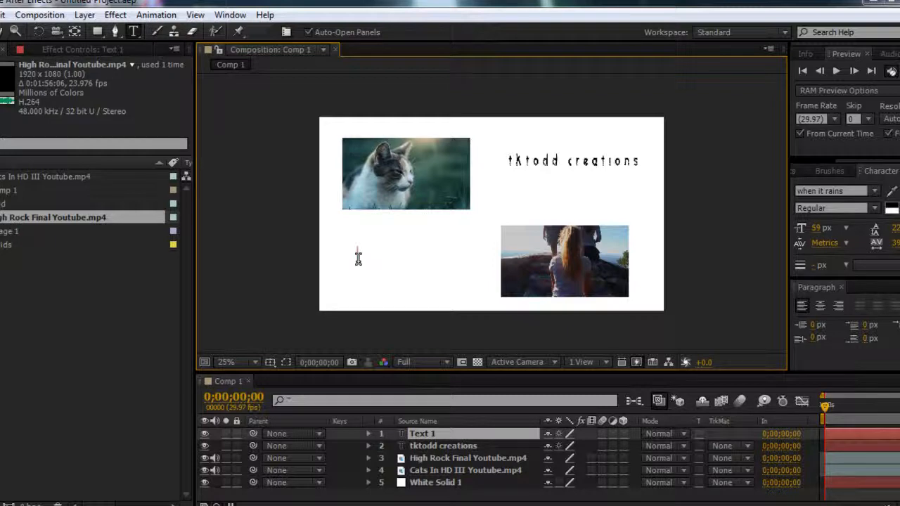
pyautogui.write('Music By')
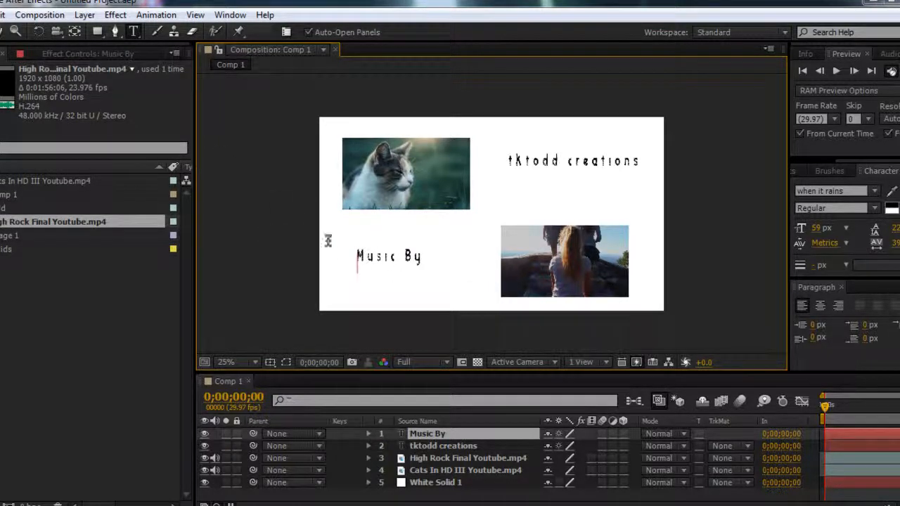
pyautogui.press('Escape')
pyautogui.press('v')
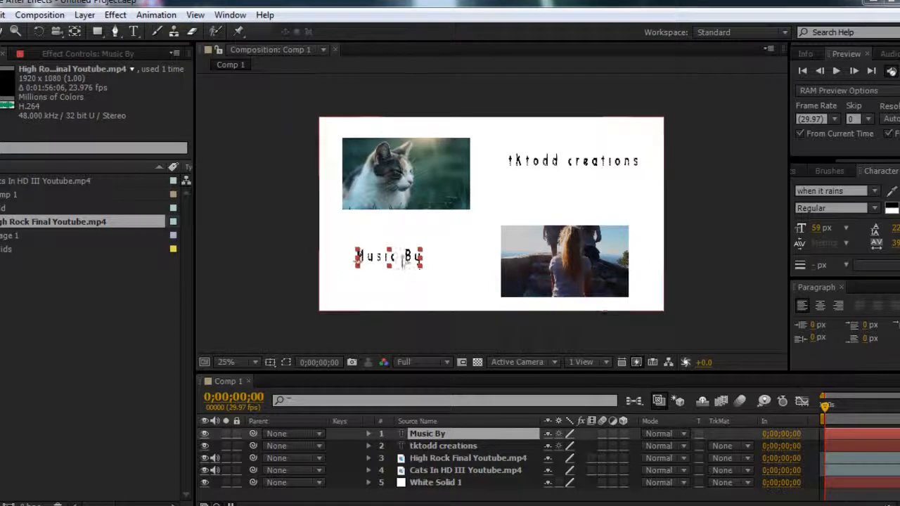
pyautogui.moveTo(404, 262); pyautogui.dragTo(415, 247)
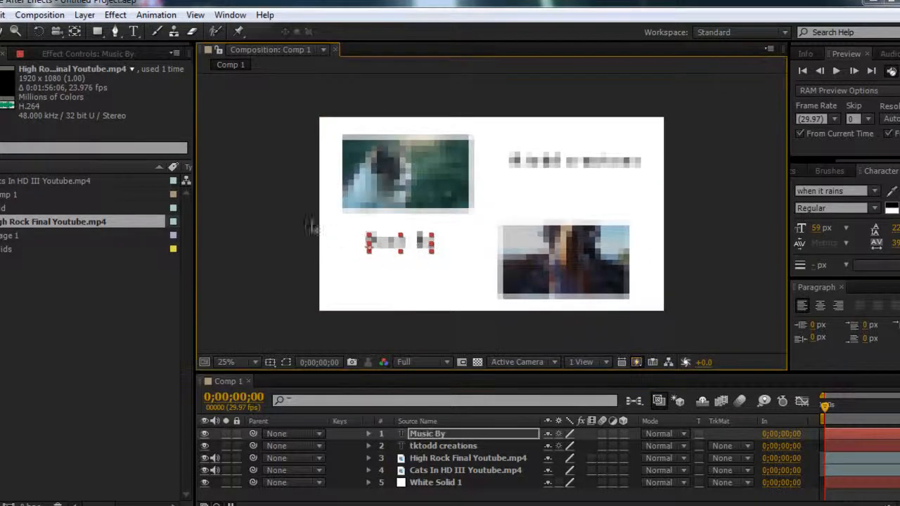
# - Add a text layer with the music artist's name in the lower-left area and center it beneath the Music By text
pyautogui.click(133, 32)
pyautogui.click(377, 291)
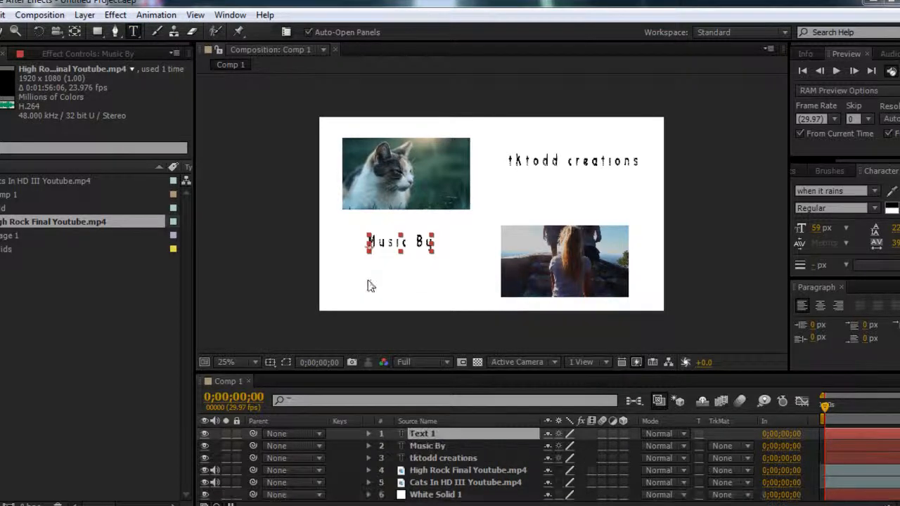
pyautogui.write('K')
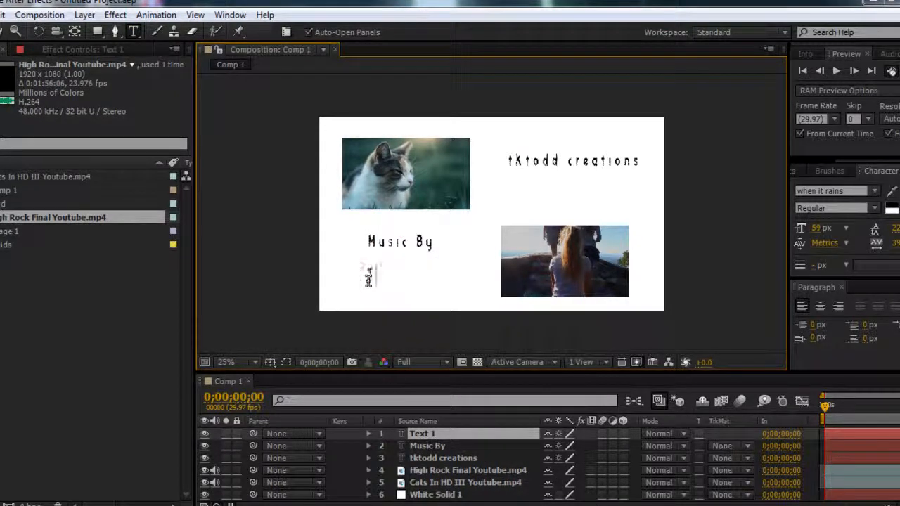
pyautogui.write('d')
pyautogui.write('y ')
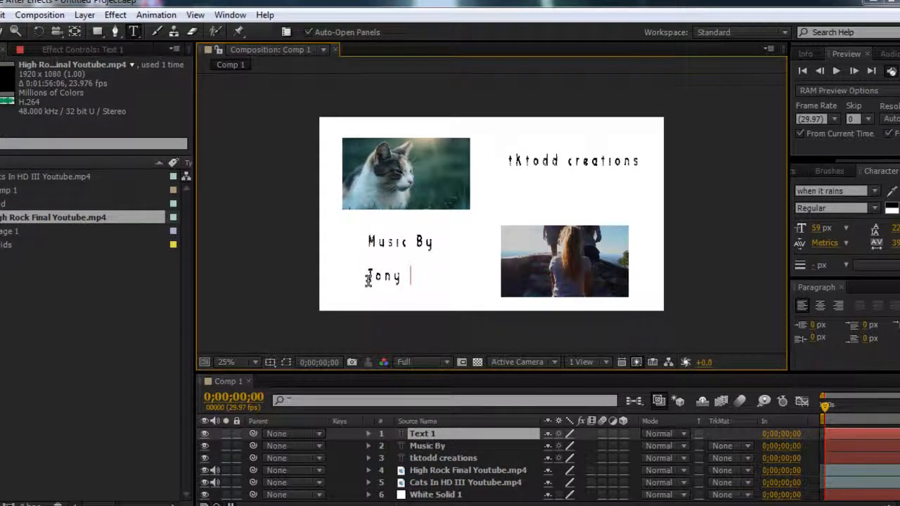
pyautogui.write('Ande')
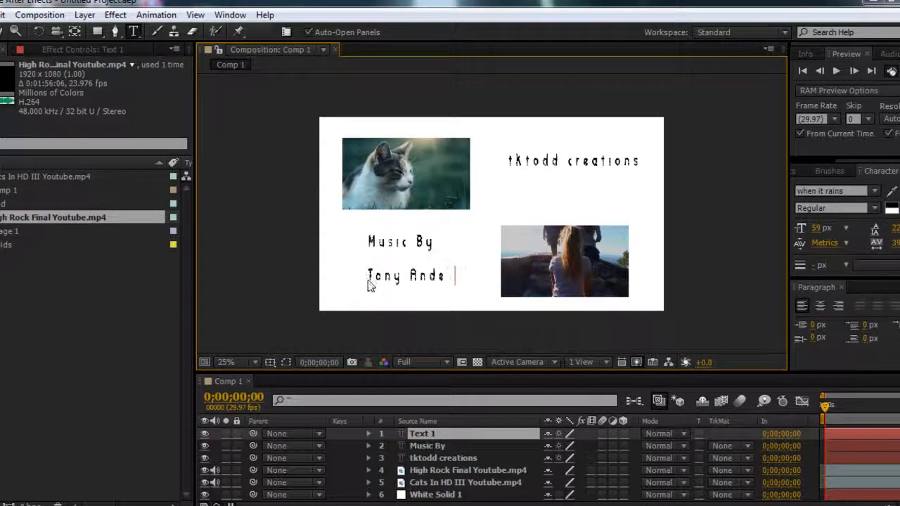
pyautogui.write('rson')
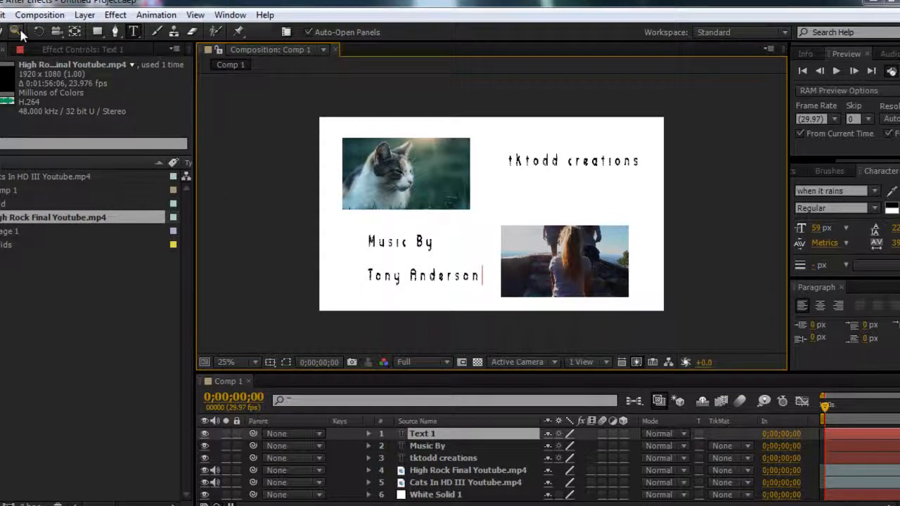
pyautogui.click(134, 31)
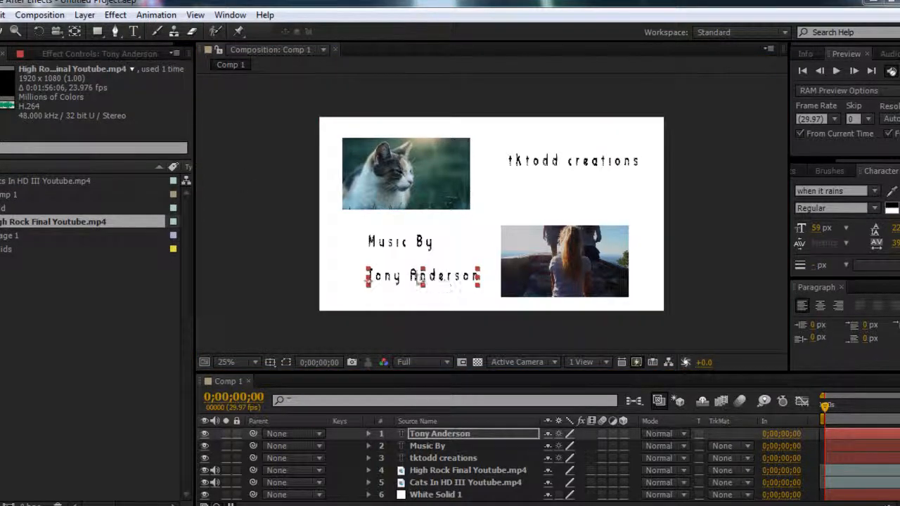
pyautogui.moveTo(446, 281); pyautogui.dragTo(421, 280)
pyautogui.click(433, 326)
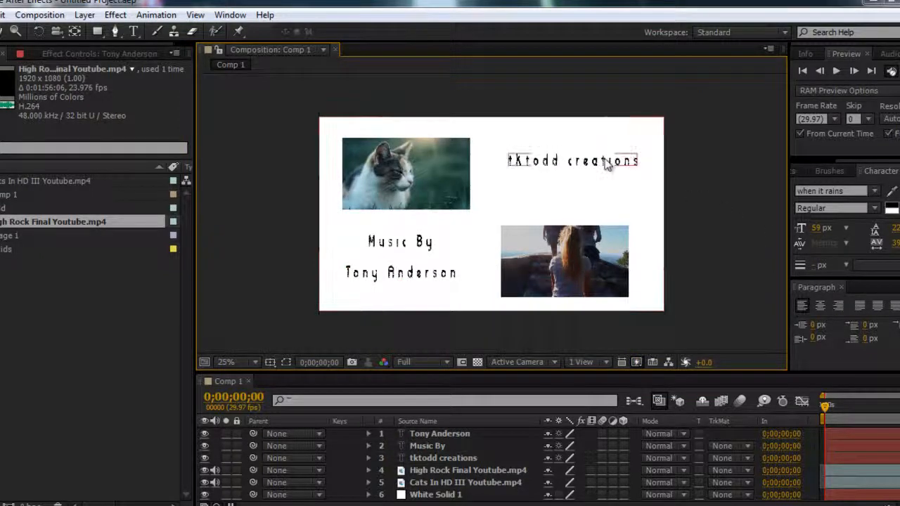
# - Nudge the tktodd creations text upward and add a "filmed by" text layer centered beneath it
pyautogui.moveTo(606, 162); pyautogui.dragTo(603, 149)
pyautogui.click(589, 191)
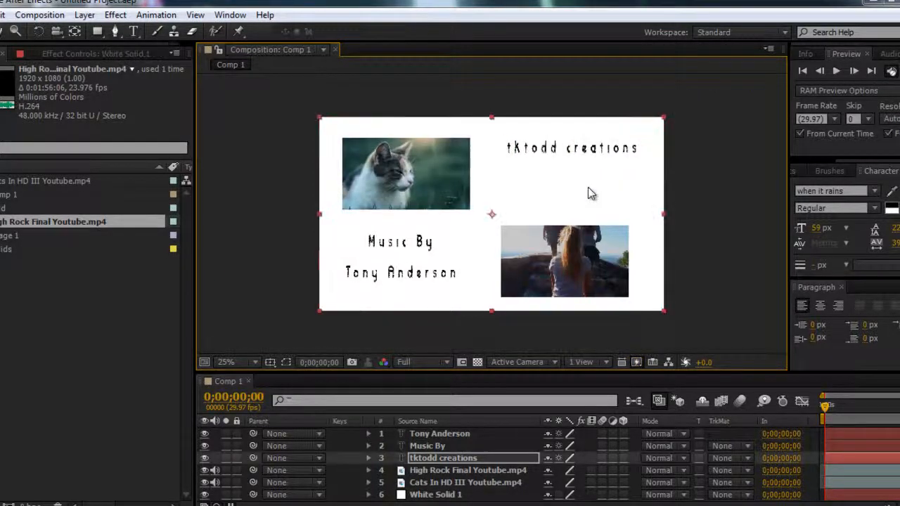
pyautogui.click(133, 32)
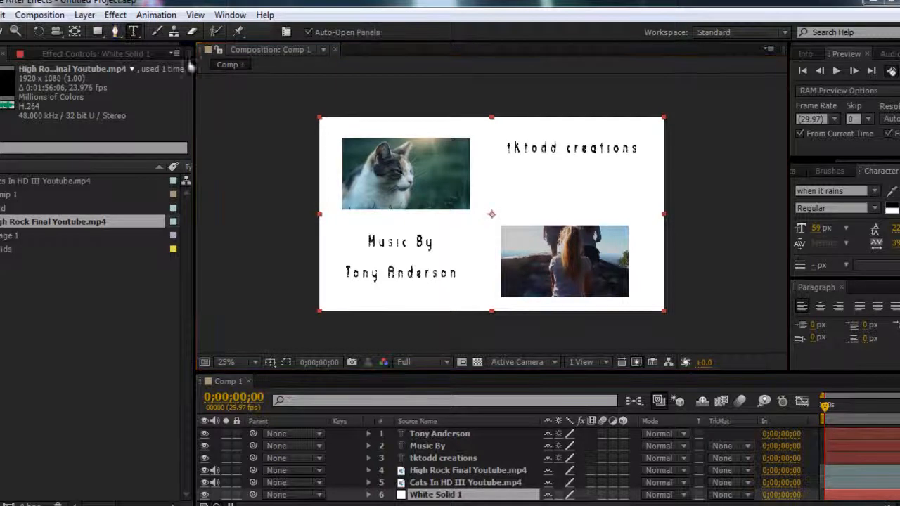
pyautogui.click(535, 183)
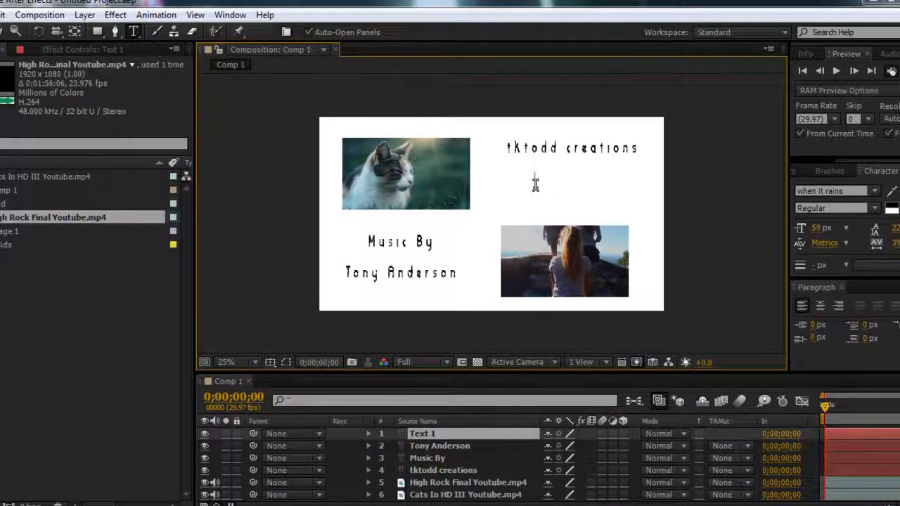
pyautogui.write('filmed by')
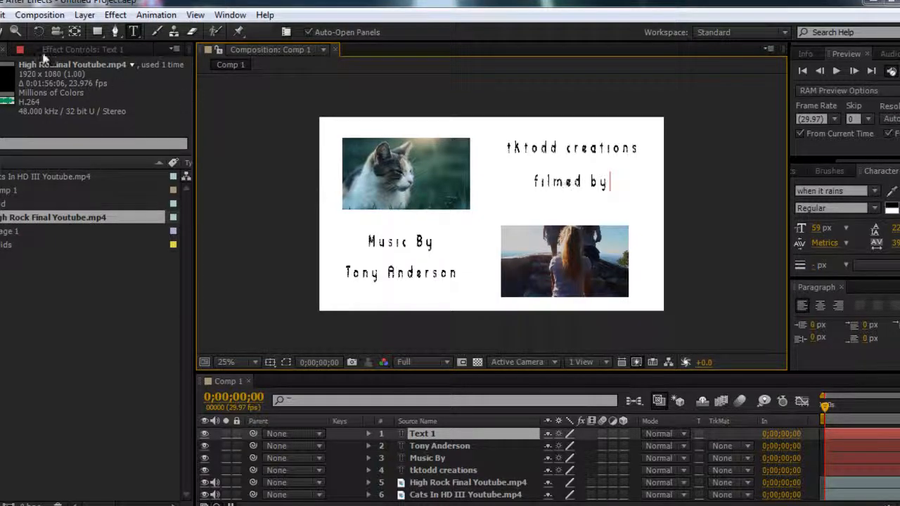
pyautogui.click(5, 30)
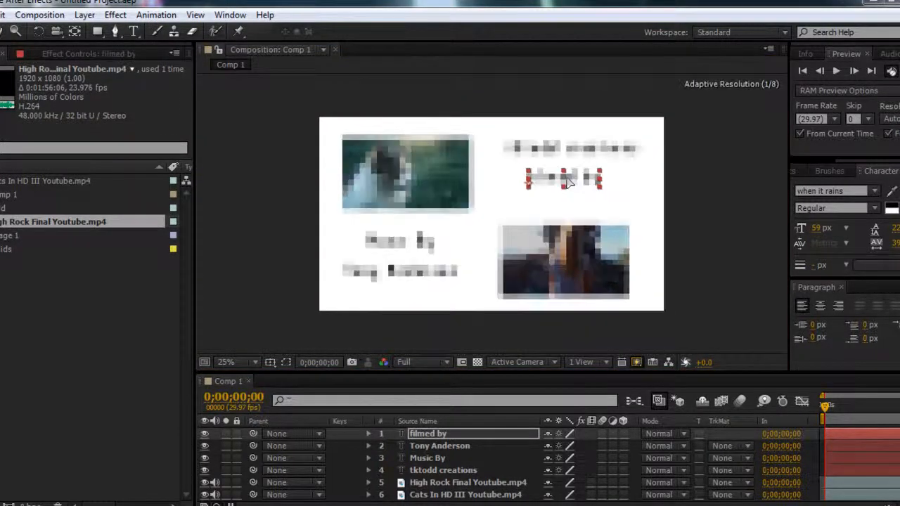
pyautogui.moveTo(567, 183); pyautogui.dragTo(573, 180)
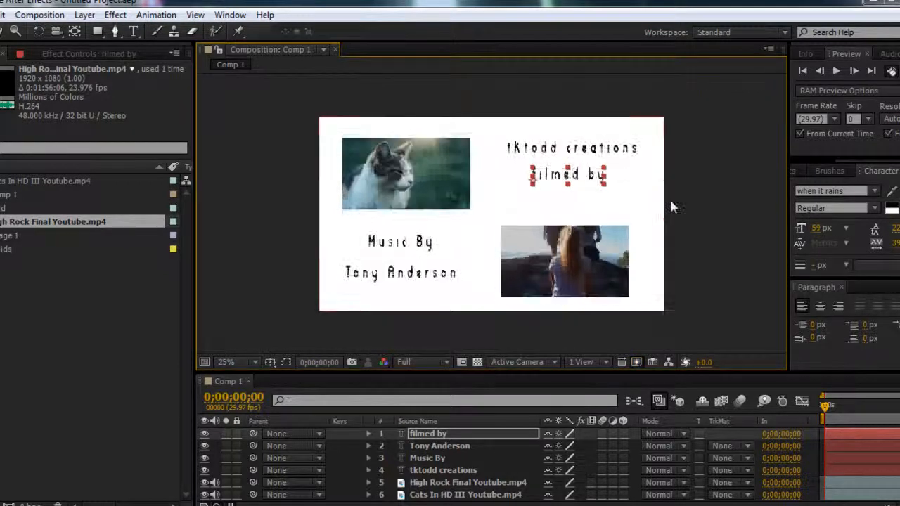
# - Add a text layer with the filmmaker's full name just below the filmed by text and finish editing it
pyautogui.click(134, 31)
pyautogui.click(533, 201)
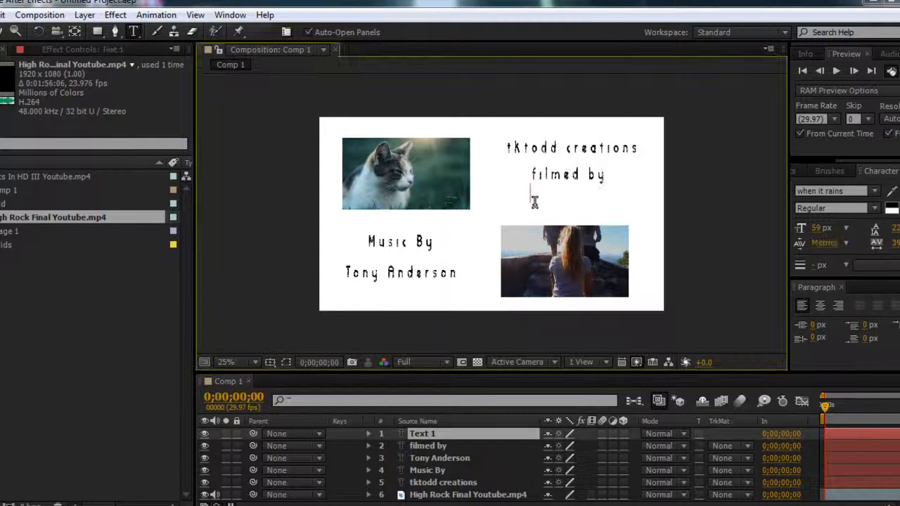
pyautogui.write('Todd')
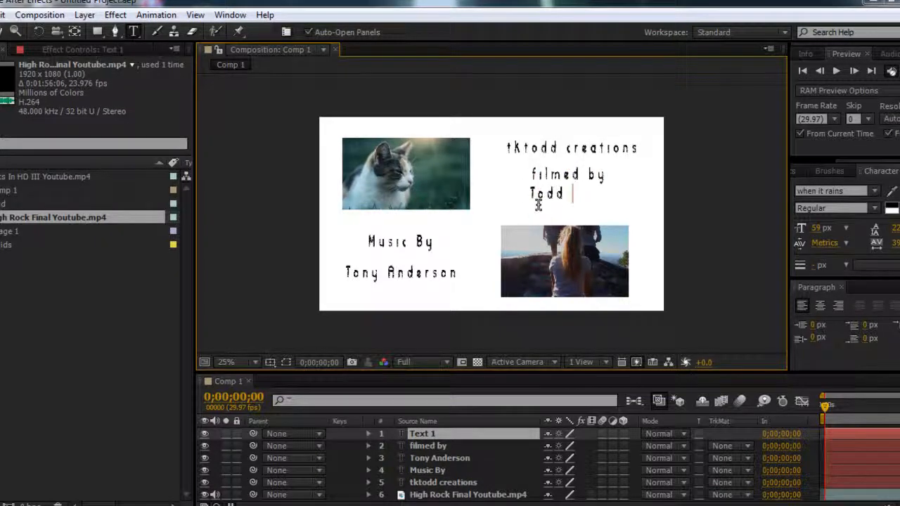
pyautogui.write(' K')
pyautogui.write('!!!')
pyautogui.press('BackSpace')
pyautogui.press('BackSpace')
pyautogui.press('BackSpace')
pyautogui.write('eller')
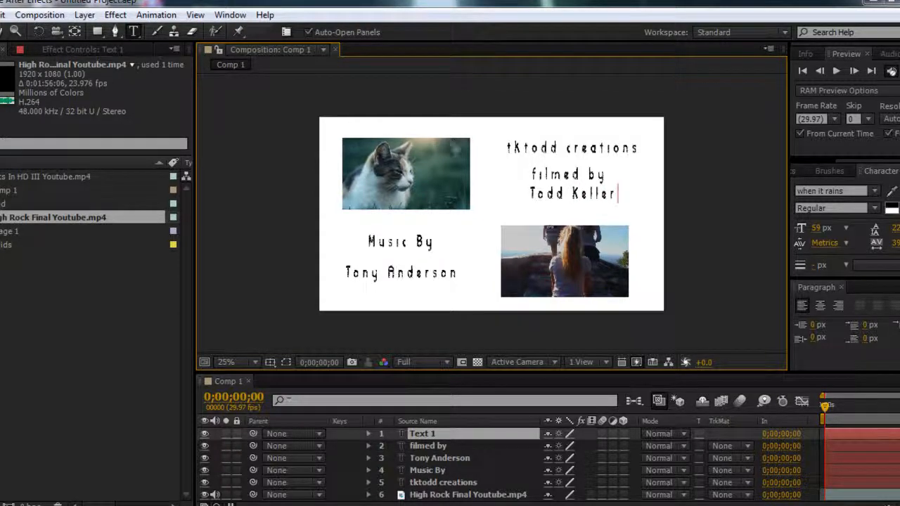
pyautogui.press('Escape')
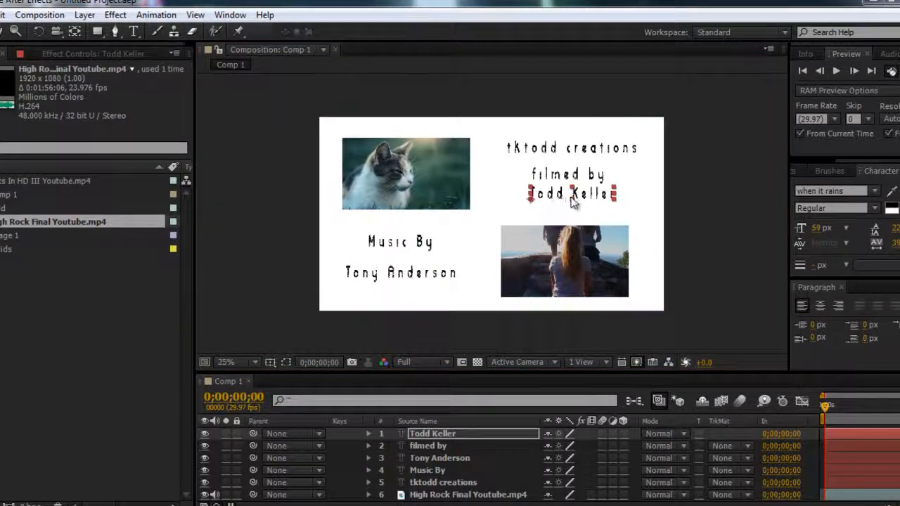
pyautogui.moveTo(570, 202); pyautogui.dragTo(572, 202)
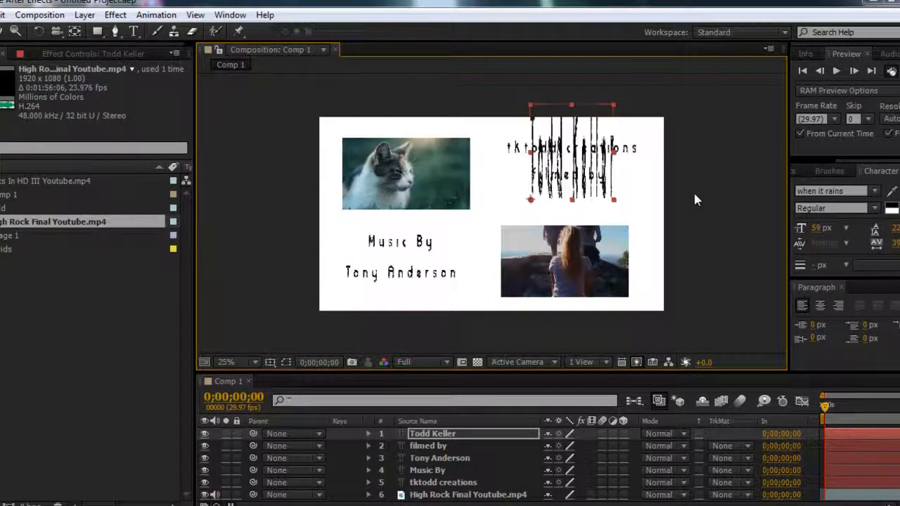
pyautogui.click(4, 14)
pyautogui.click(21, 31)
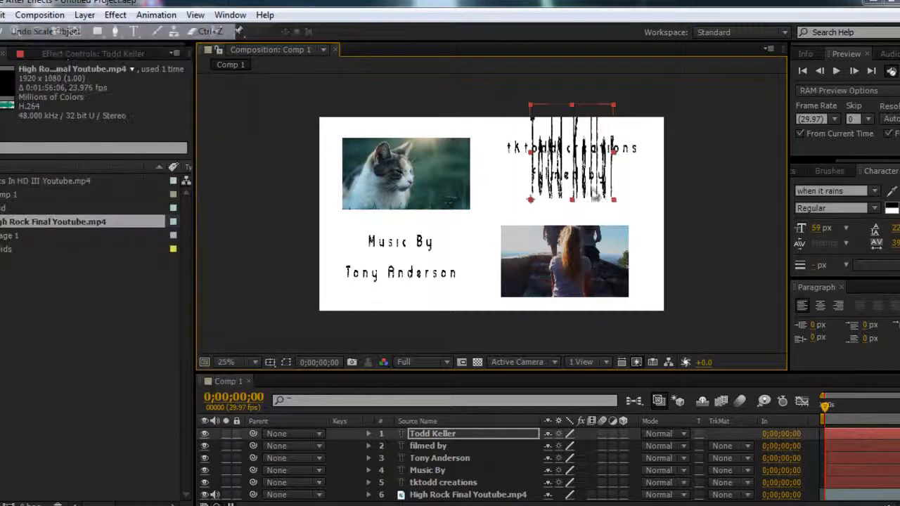
# - Move the filmmaker's name slightly down so it sits centered beneath the filmed by text, then deselect the layer
pyautogui.moveTo(587, 201); pyautogui.dragTo(584, 205)
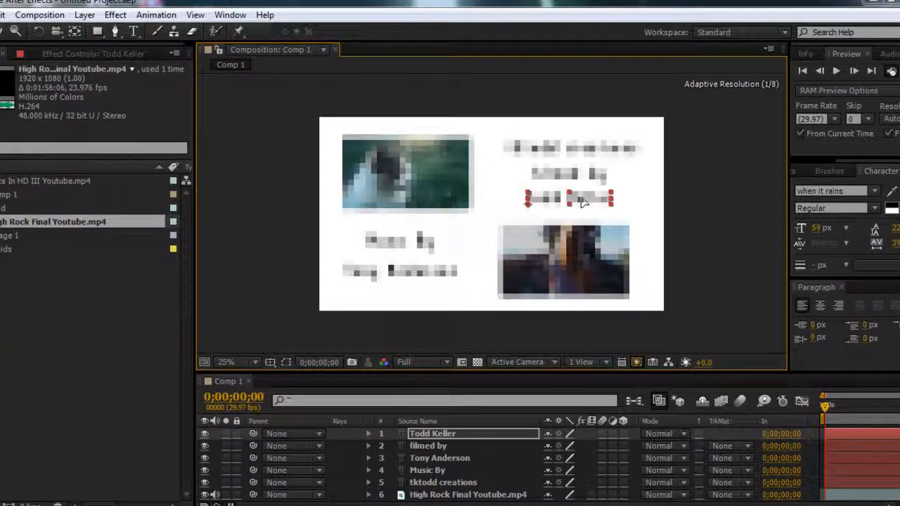
pyautogui.click(693, 192)
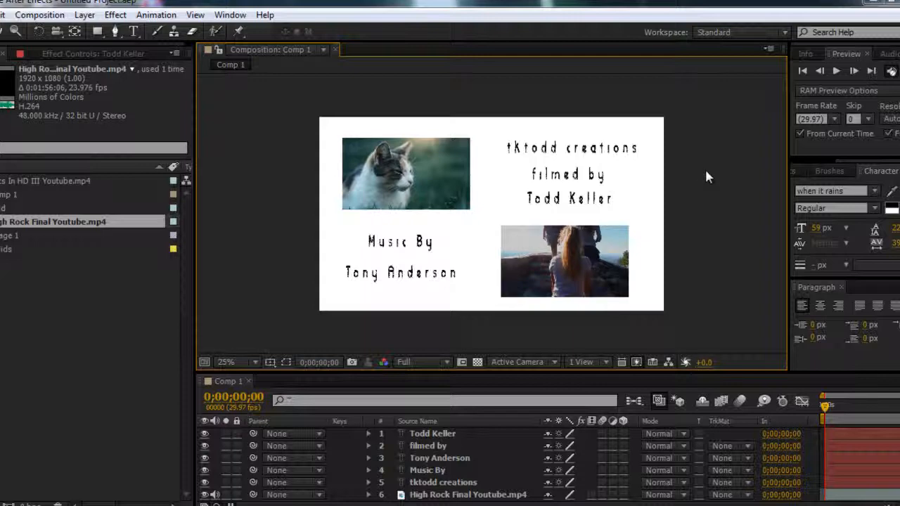
# - Hide the White Solid 1 layer and place Image 1 beneath all layers of Comp 1 as the background
pyautogui.scroll(-1, 471, 469)
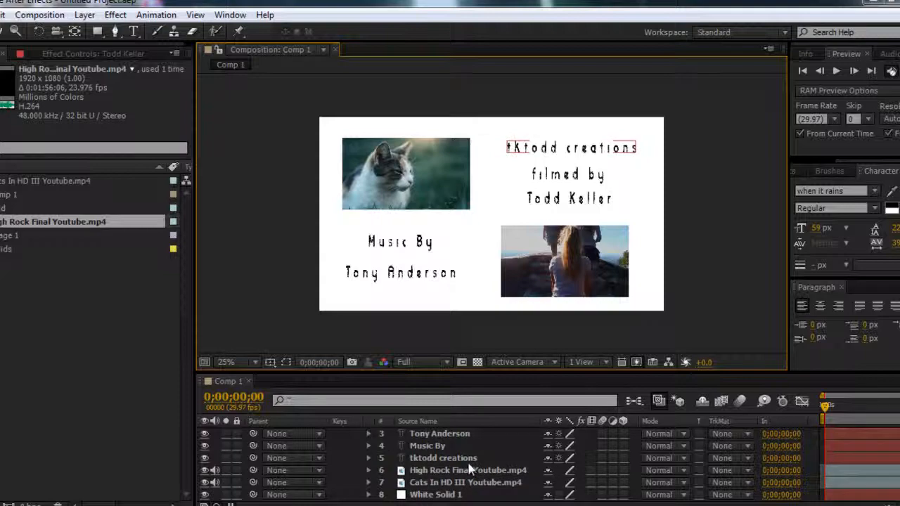
pyautogui.click(204, 495)
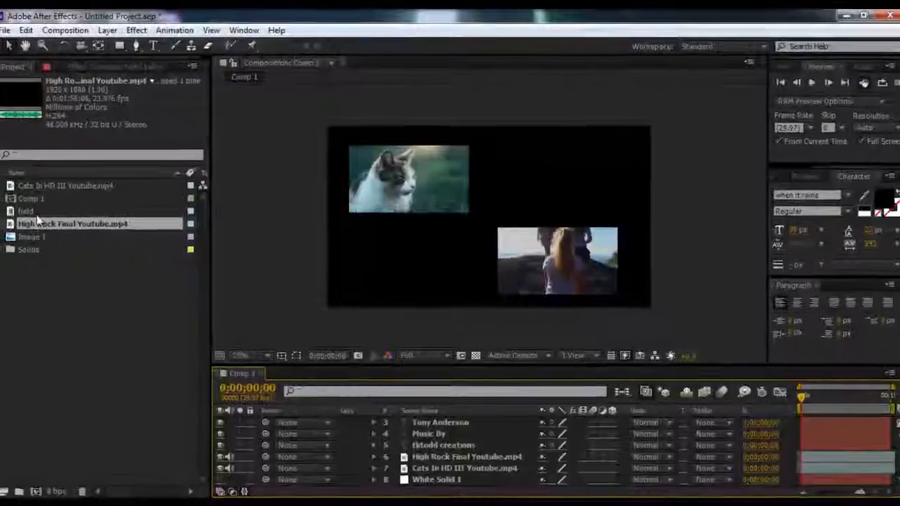
pyautogui.click(7, 236)
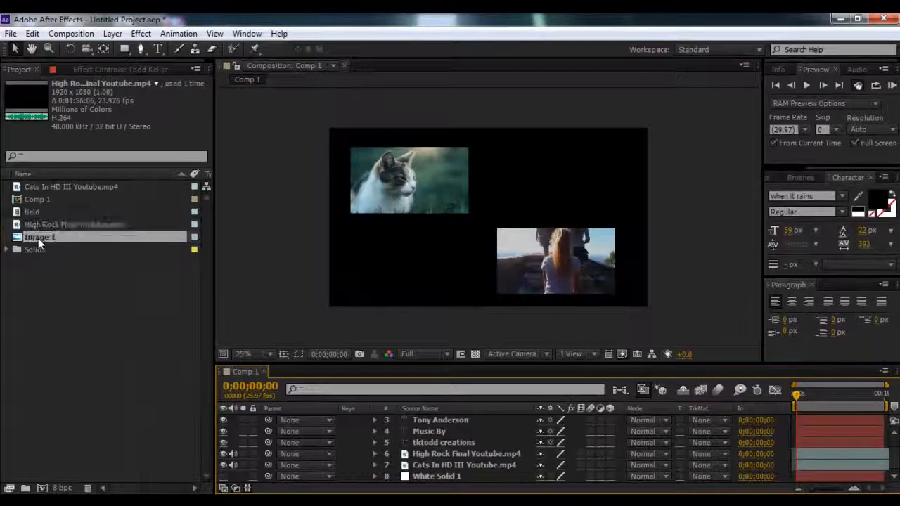
pyautogui.moveTo(48, 237); pyautogui.dragTo(391, 491)
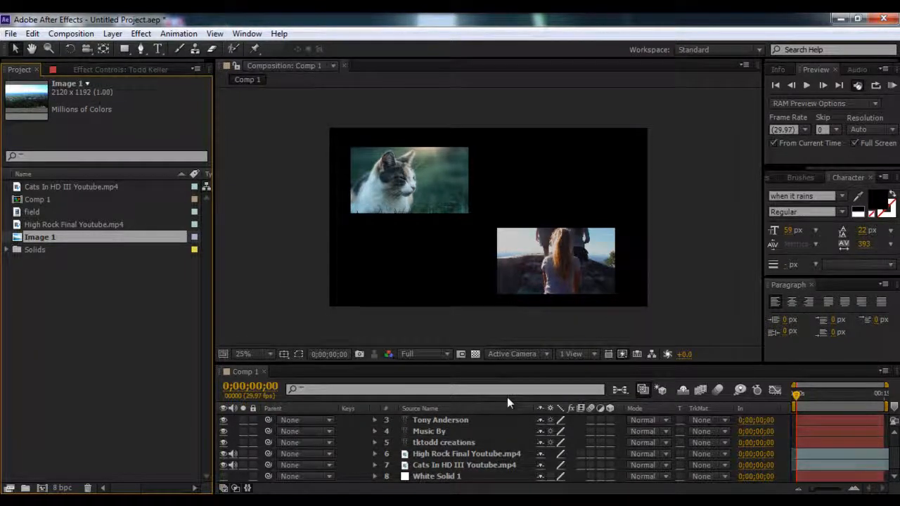
pyautogui.click(434, 467)
pyautogui.moveTo(44, 241); pyautogui.dragTo(408, 482)
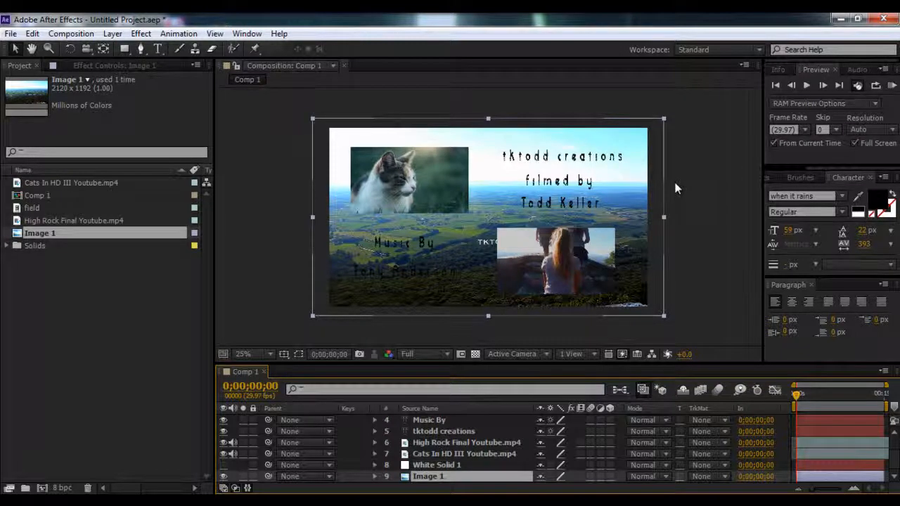
# - Hide Image 1, place the field clip beneath White Solid 1 as the background, and run a RAM preview of the composition
pyautogui.click(224, 476)
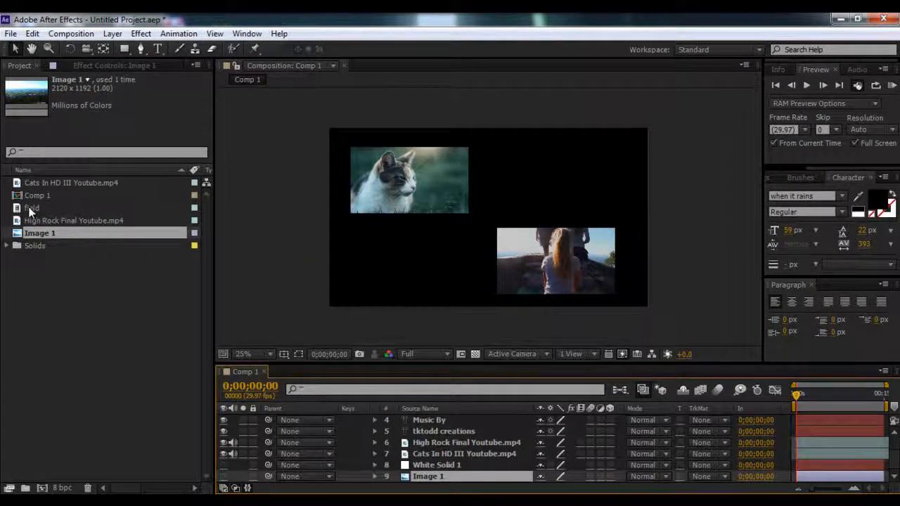
pyautogui.moveTo(29, 208); pyautogui.dragTo(416, 477)
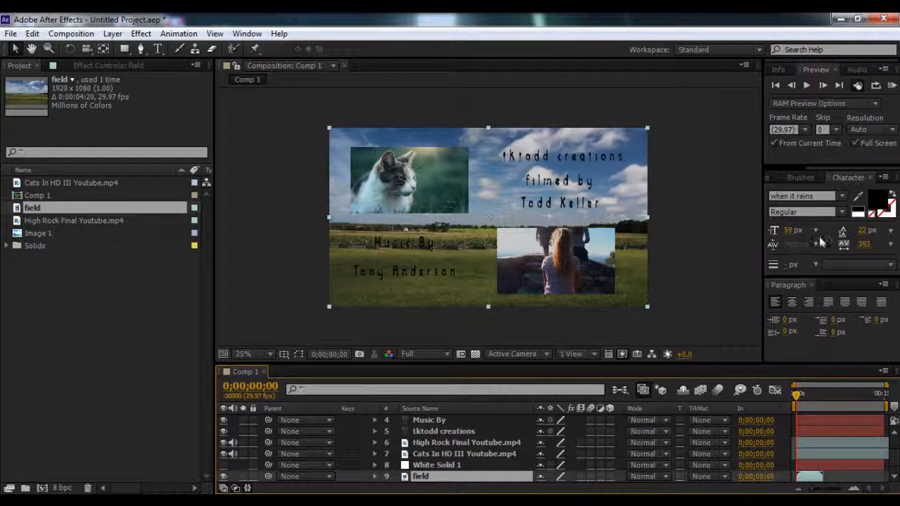
pyautogui.click(891, 85)
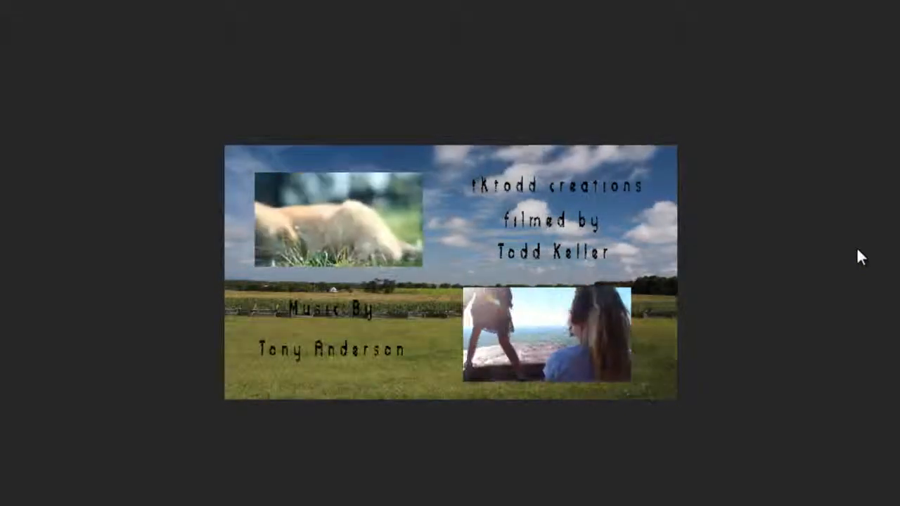
pyautogui.click(770, 307)
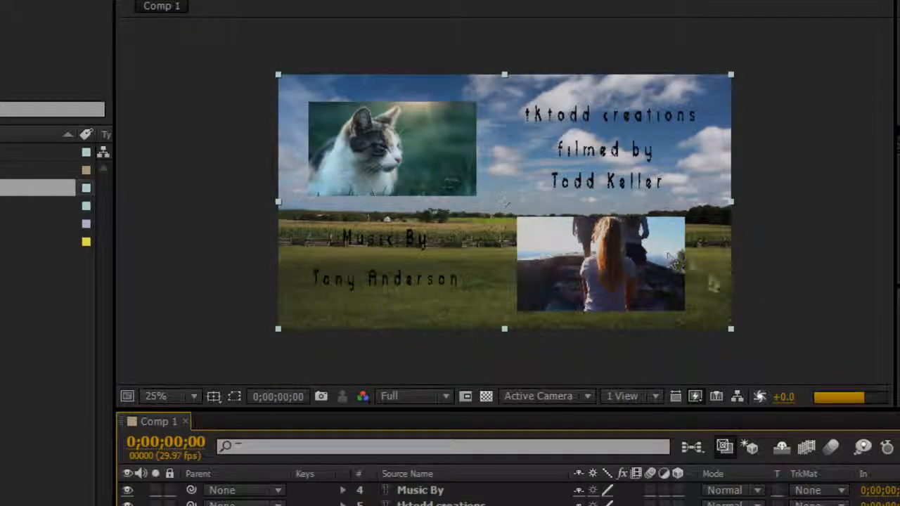
pyautogui.press(',')
pyautogui.press('.')
pyautogui.press('.')
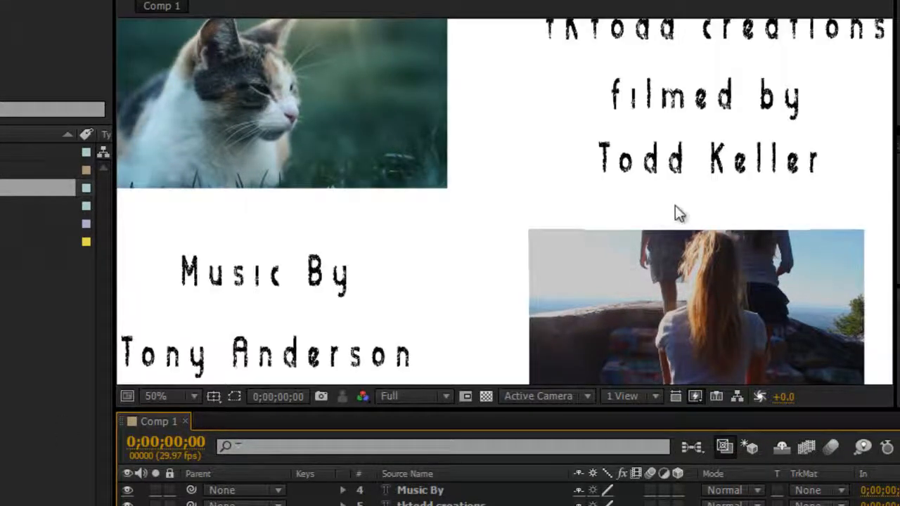
pyautogui.press(',')
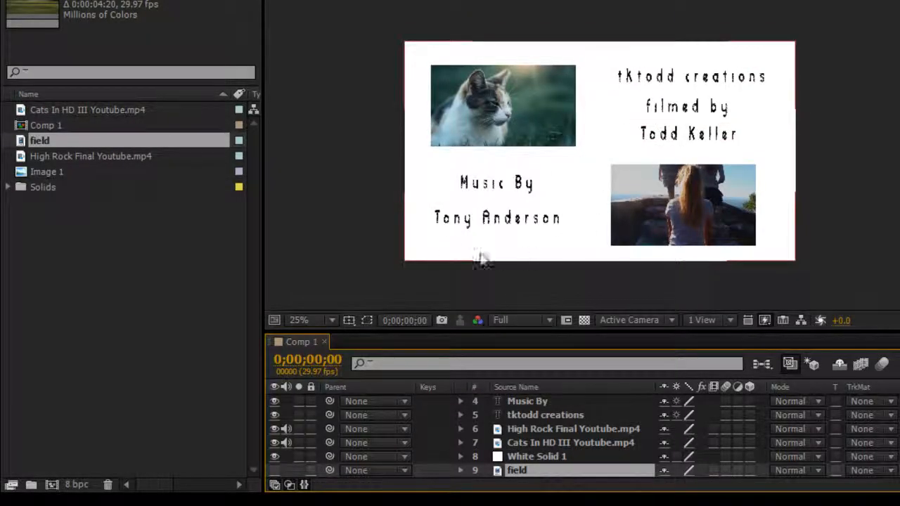
pyautogui.press('.')
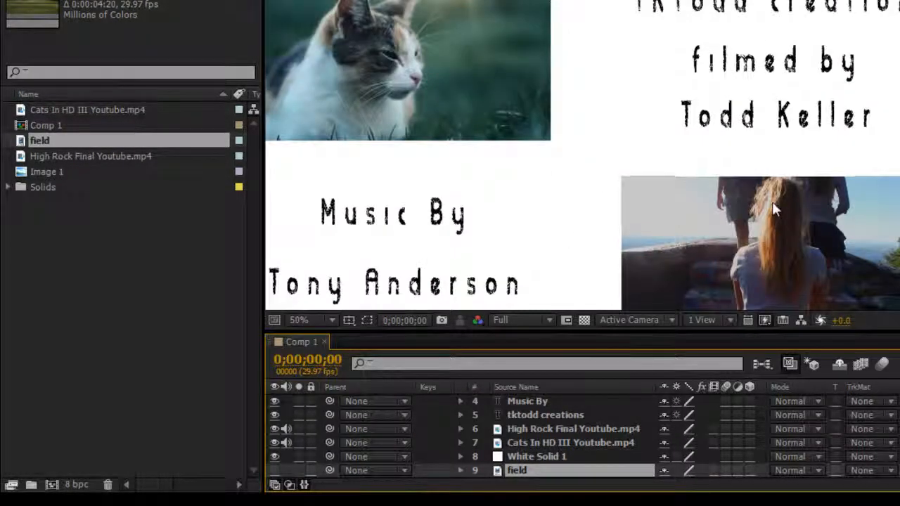
pyautogui.press(',')
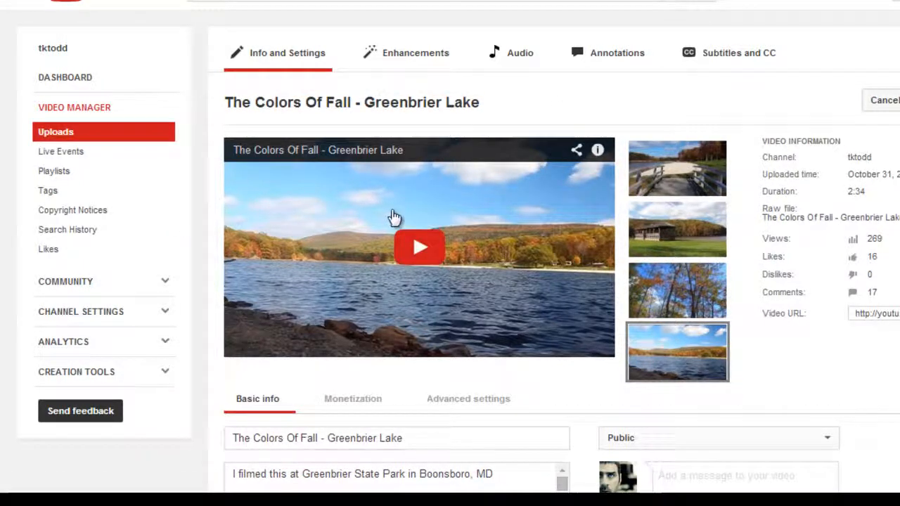
# - Switch to the YouTube video manager and open the annotations editor for The Colors Of Fall - Greenbrier Lake
pyautogui.click(625, 60)
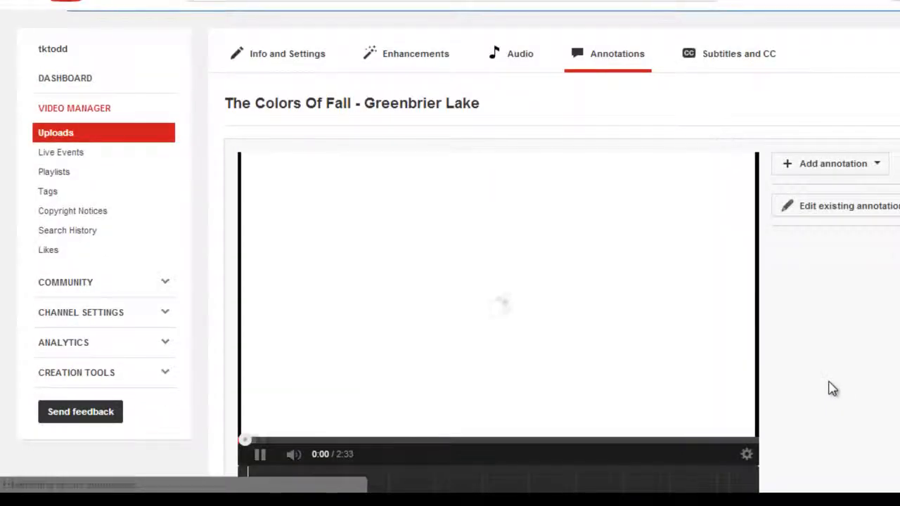
# - Jump to about 2:01 in the video, play into the end screen and pause it at 2:10 with both clips showing
pyautogui.scroll(-3, 832, 389)
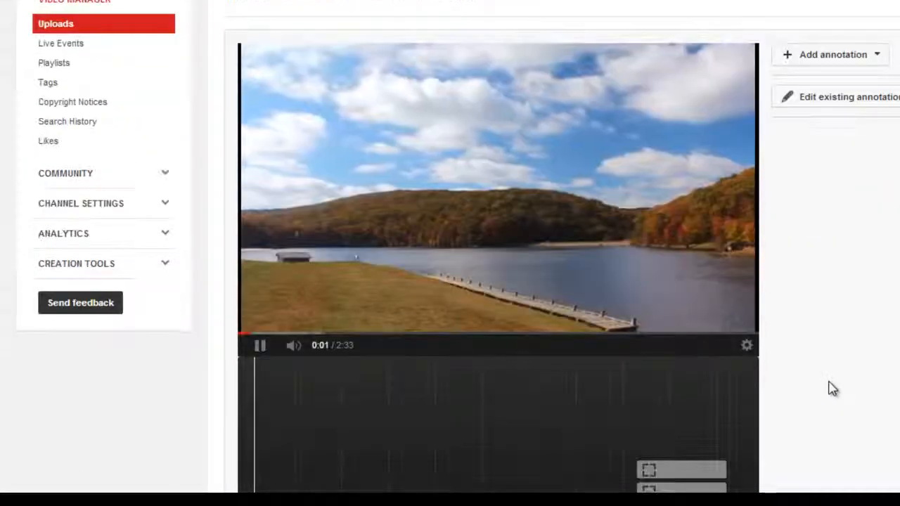
pyautogui.scroll(2, 832, 388)
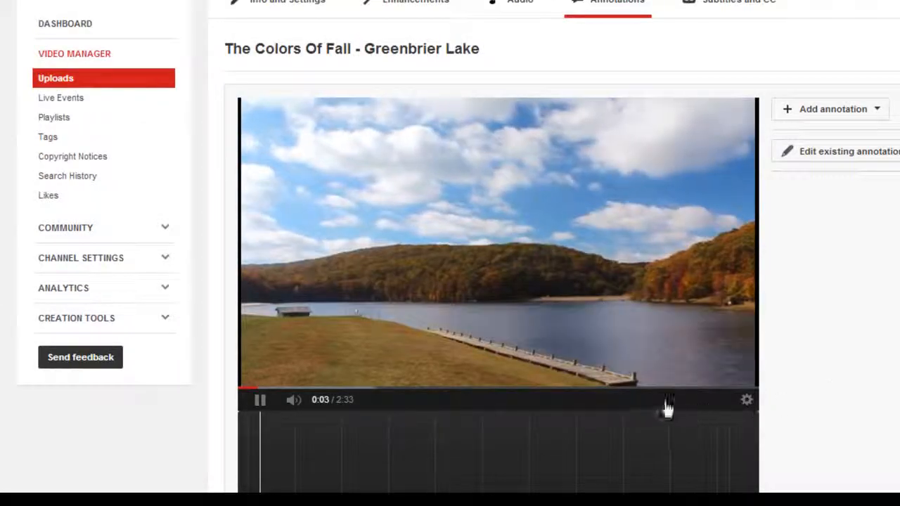
pyautogui.click(662, 387)
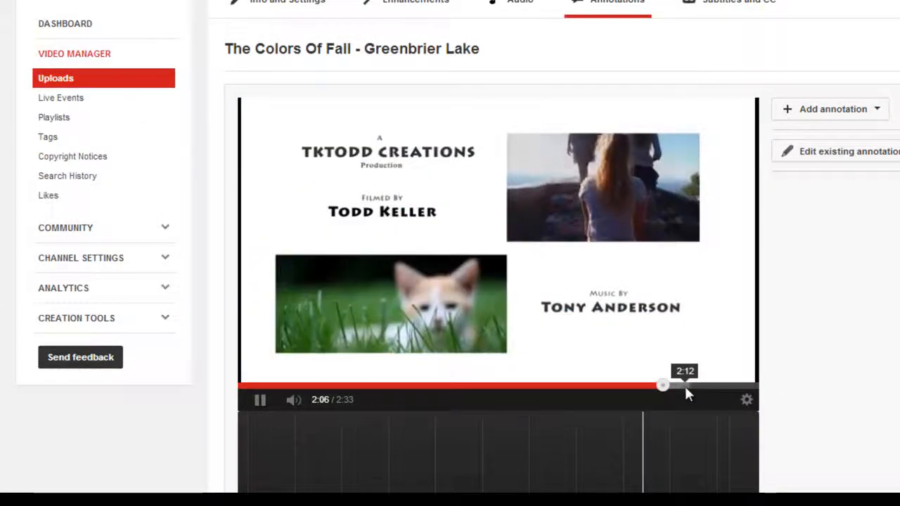
pyautogui.click(645, 386)
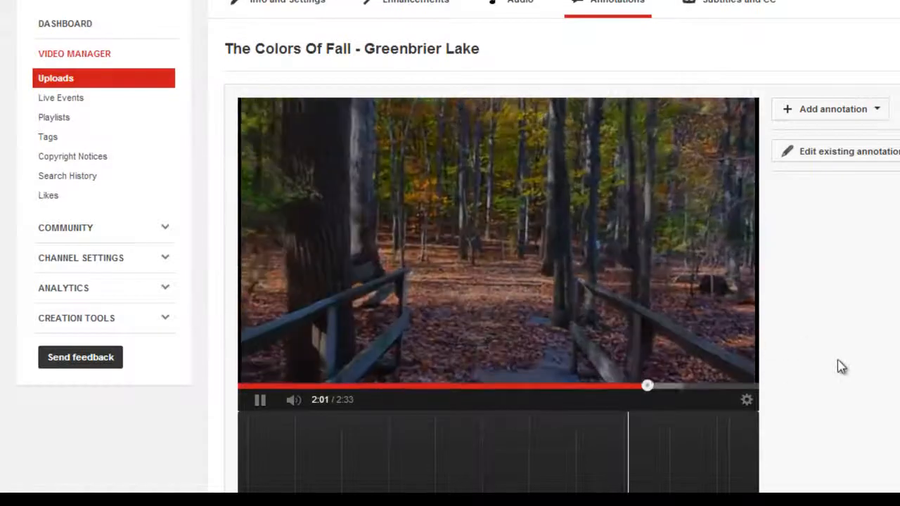
pyautogui.scroll(1, 840, 365)
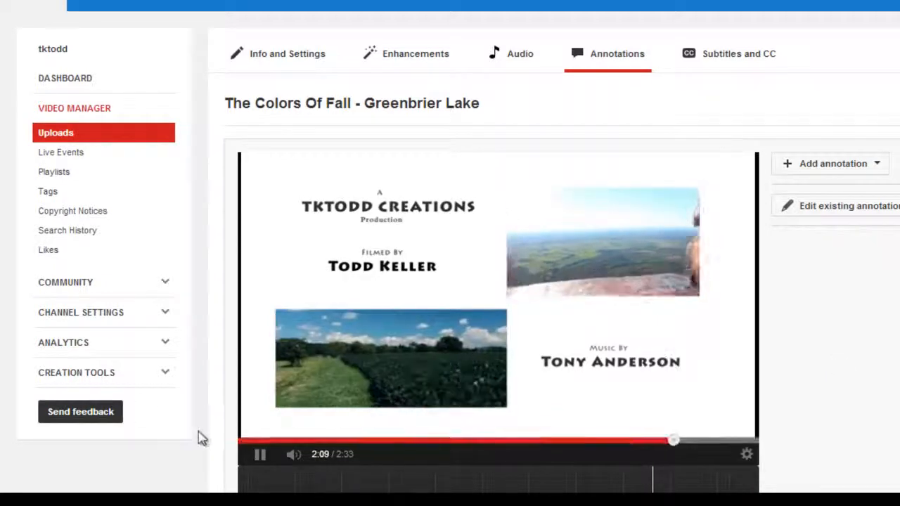
pyautogui.click(256, 457)
# - Select the upper existing spotlight annotation on the timeline to examine its area, timing and link settings
pyautogui.scroll(-3, 853, 339)
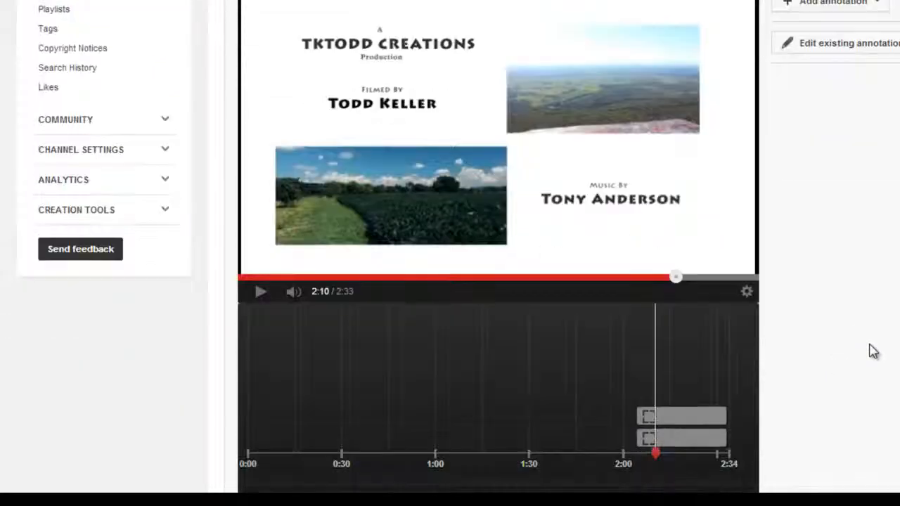
pyautogui.click(681, 416)
pyautogui.scroll(1, 673, 281)
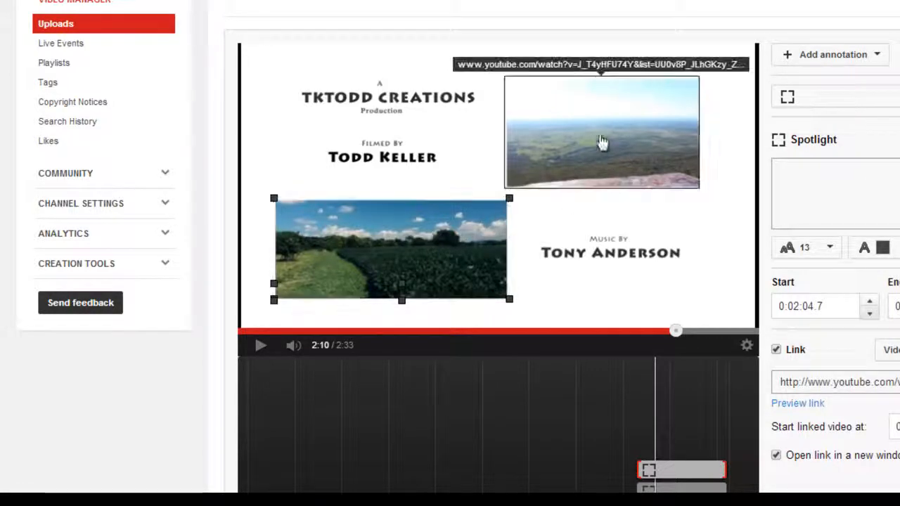
# - Add a spotlight annotation fitted around the lower-left field clip and extend its duration to the same end point as the existing annotations
pyautogui.click(869, 59)
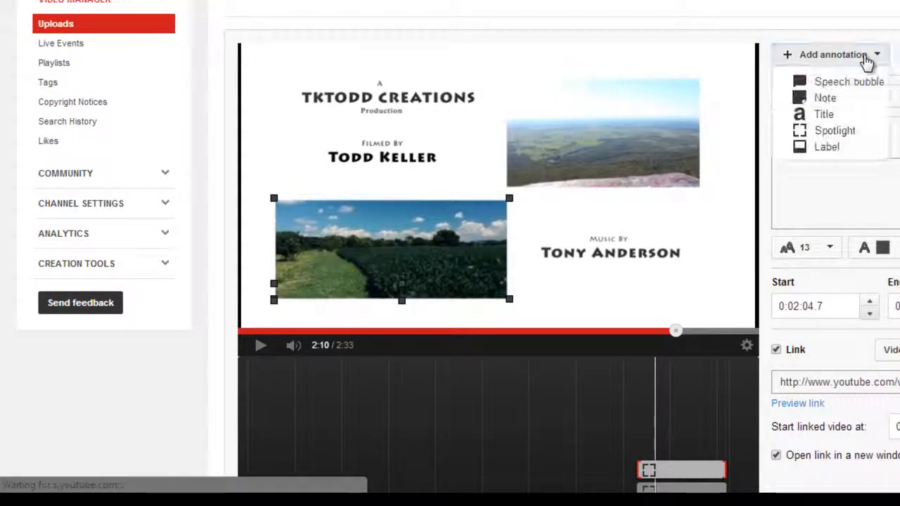
pyautogui.click(847, 130)
pyautogui.moveTo(555, 184); pyautogui.dragTo(360, 227)
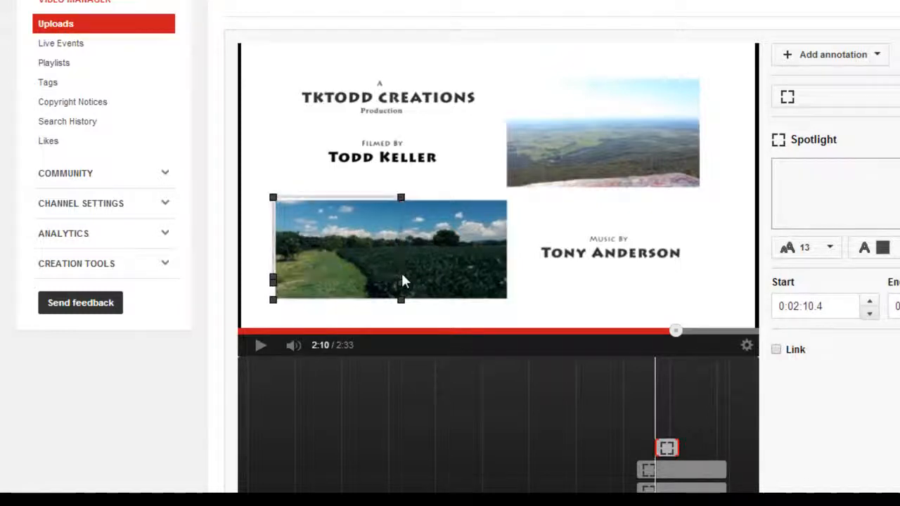
pyautogui.moveTo(401, 299); pyautogui.dragTo(508, 302)
pyautogui.scroll(-2, 854, 355)
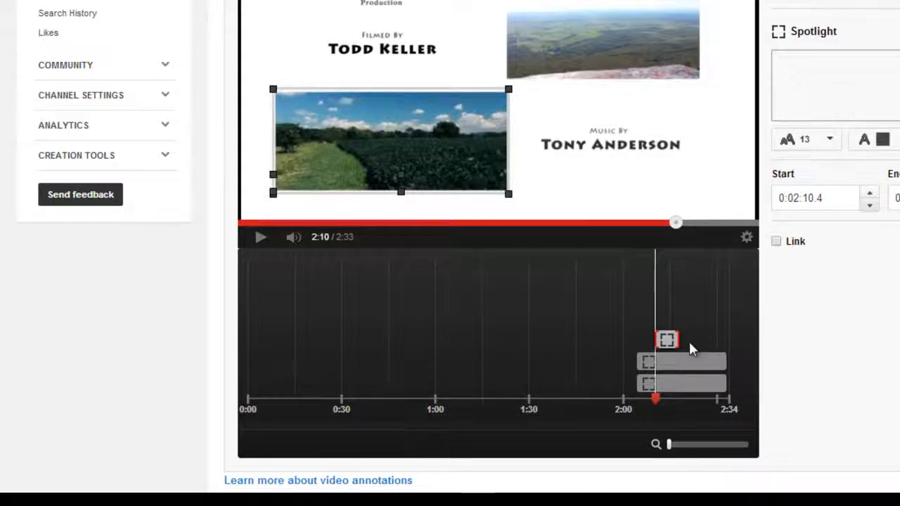
pyautogui.moveTo(679, 336); pyautogui.dragTo(731, 340)
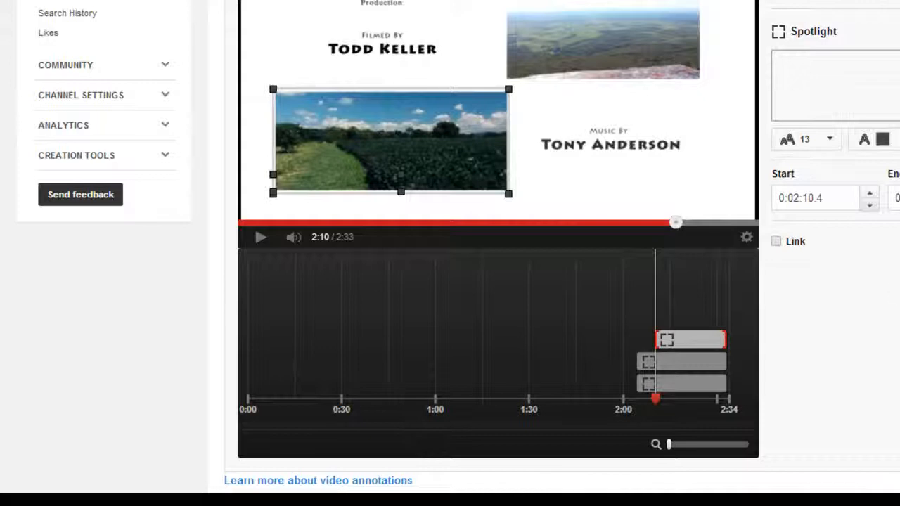
# - Play the end screen with the new spotlight around the lower-left clip and pause playback at 2:16
pyautogui.click(257, 239)
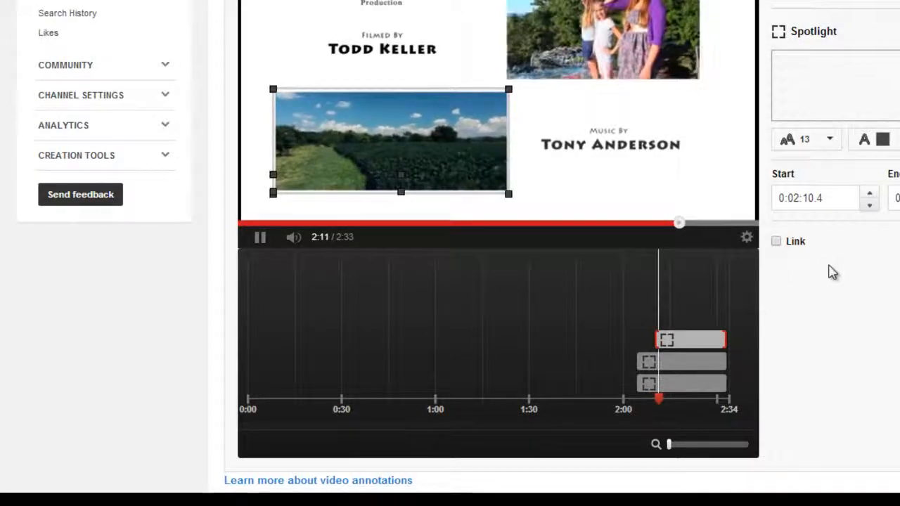
pyautogui.scroll(1, 827, 271)
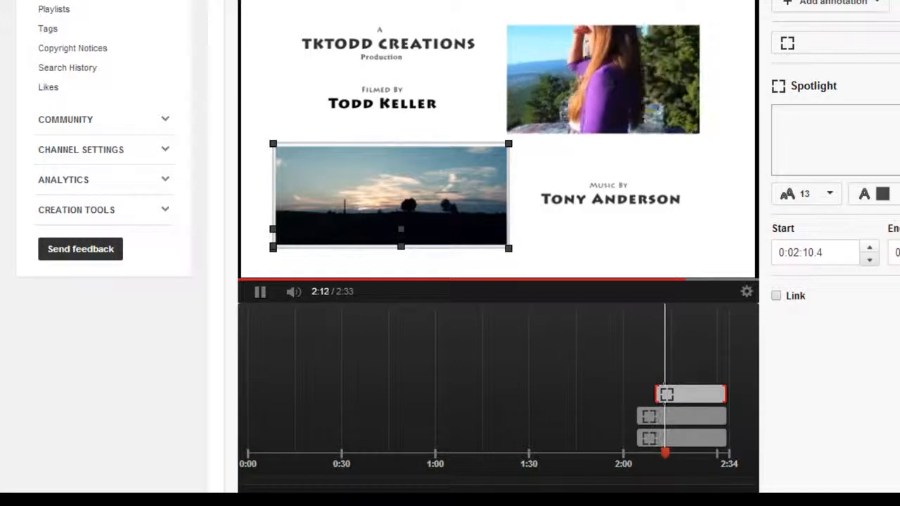
pyautogui.click(260, 292)
pyautogui.scroll(-1, 260, 295)
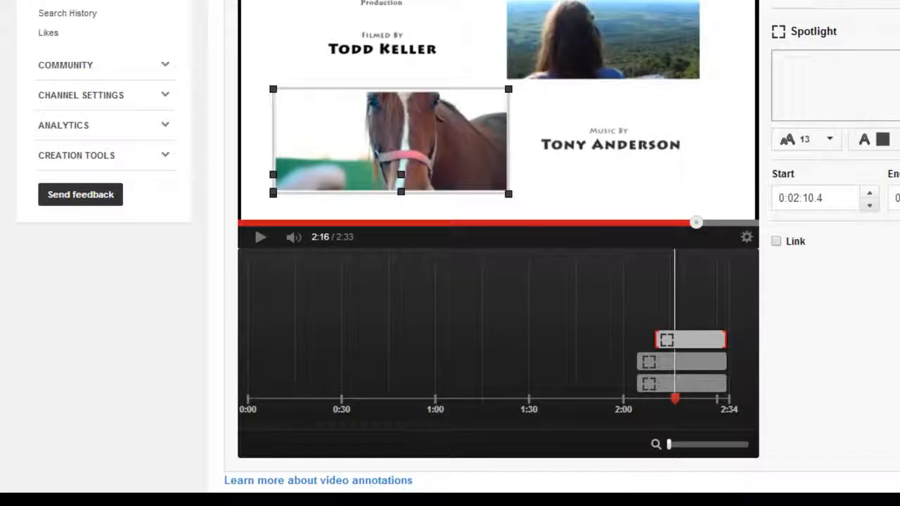
pyautogui.scroll(2, 260, 296)
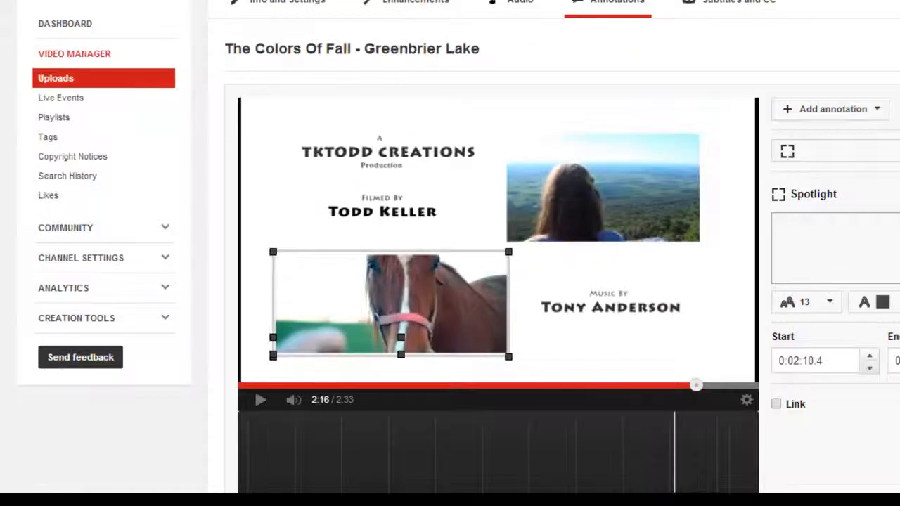